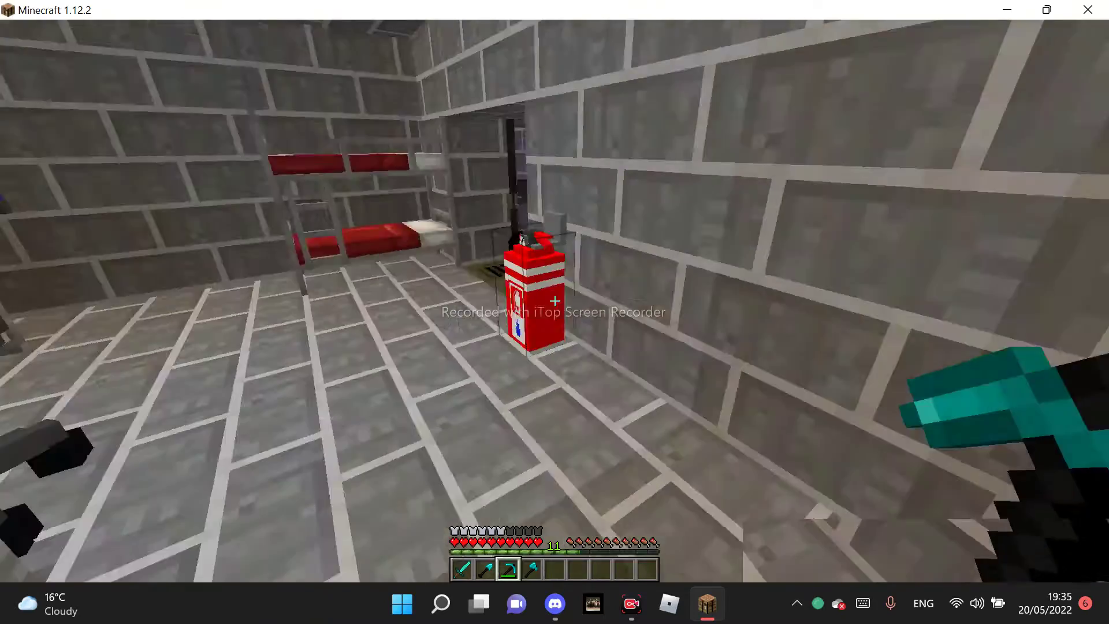
scroll(555, 300, "down", 1)
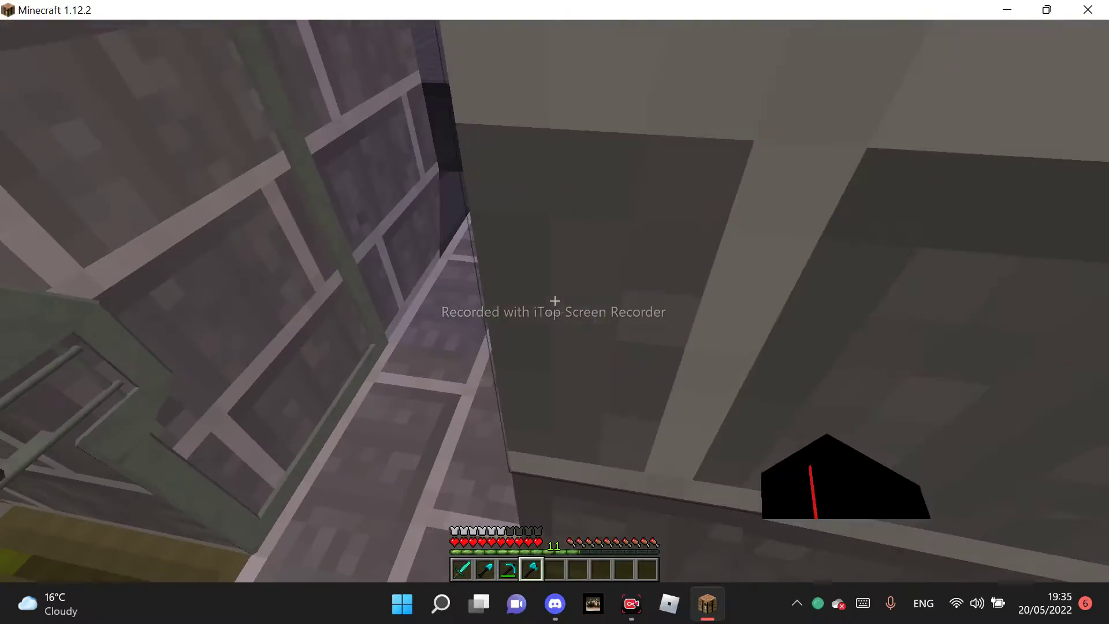
scroll(554, 301, "down", 1)
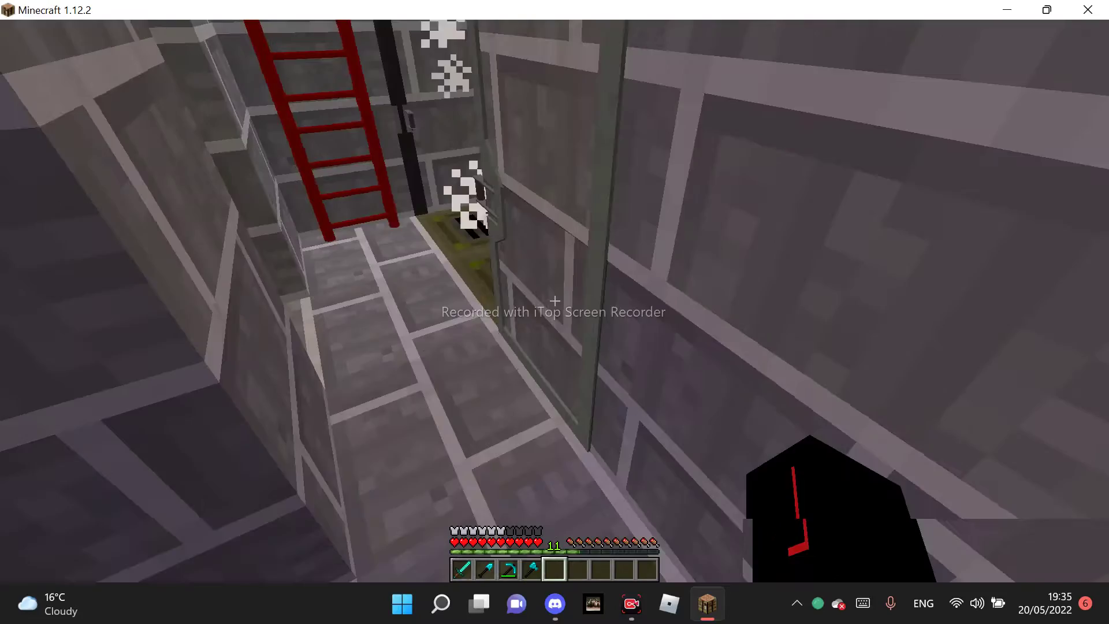
Step: Climb the red ladder to the rainy surface, then drop back down the stone-lined hole
key("w")
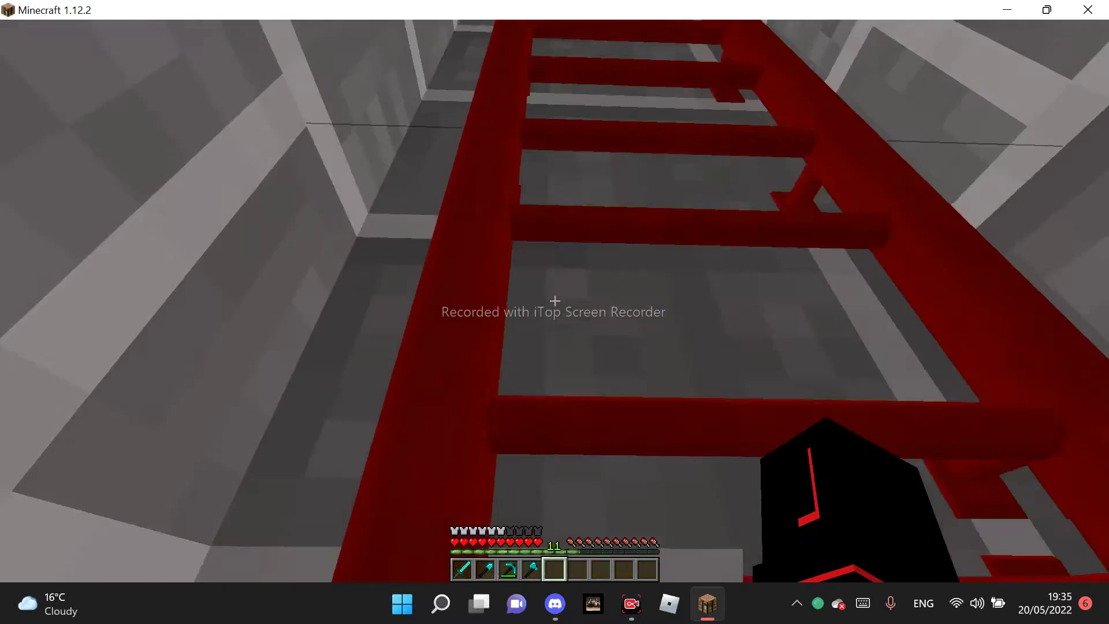
key("w")
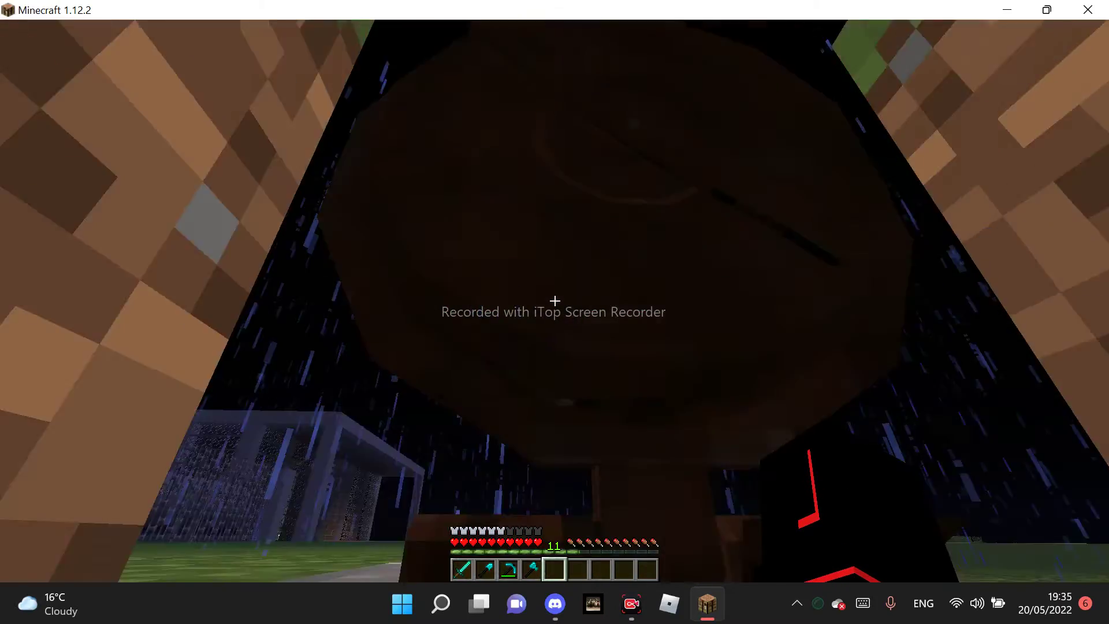
key("w")
key("w")
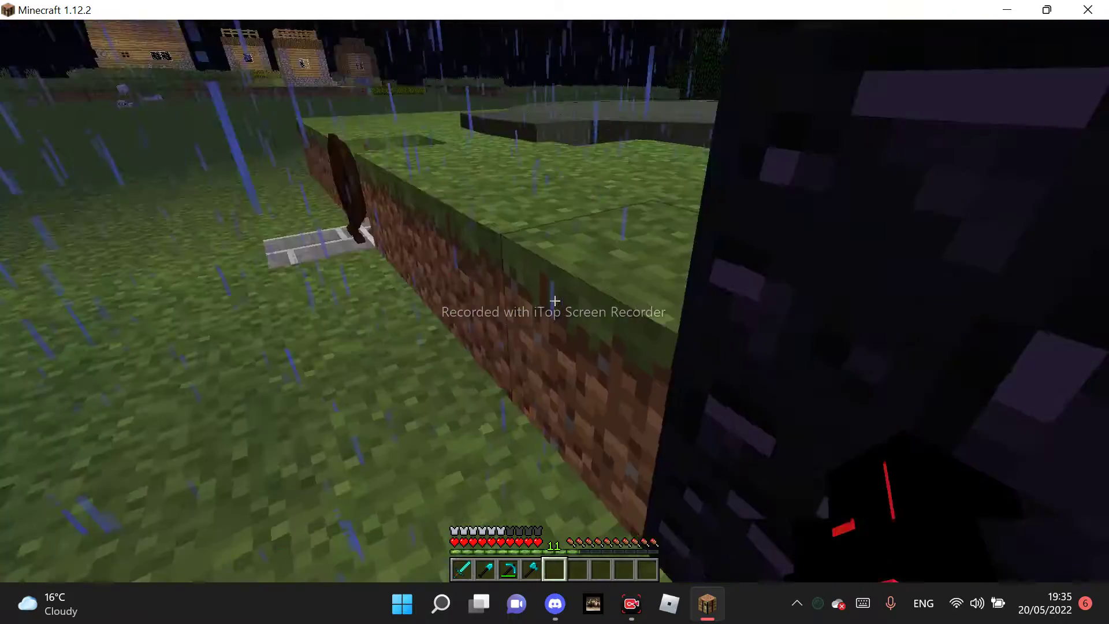
key("w")
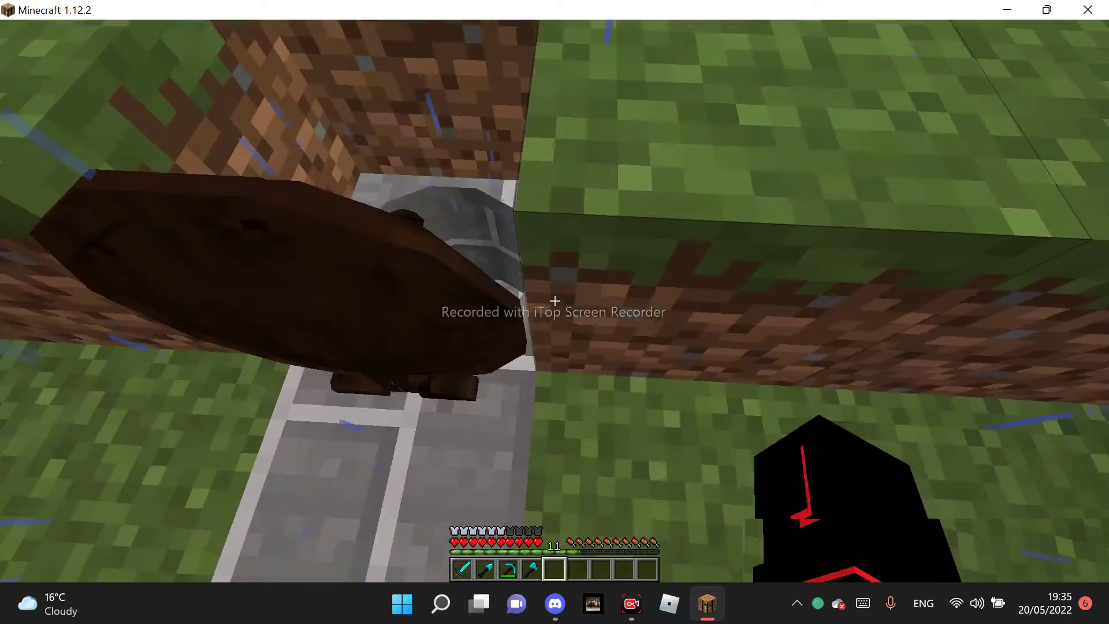
key("w")
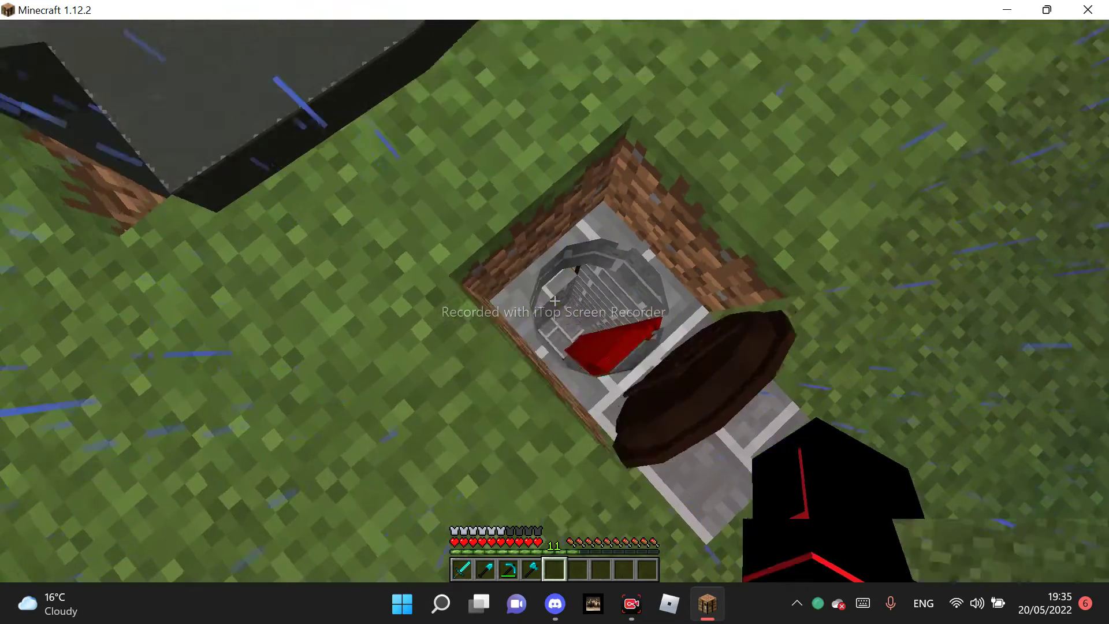
key("w")
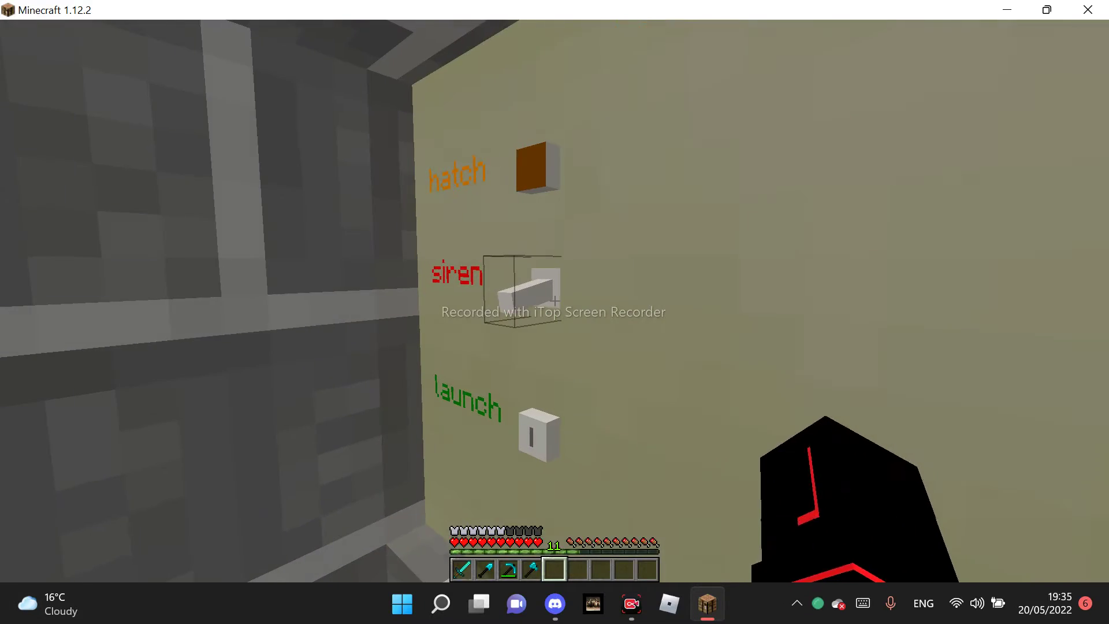
Step: Flip the siren lever, make a round trip to the surface, and flip the lever again
right_click(555, 301)
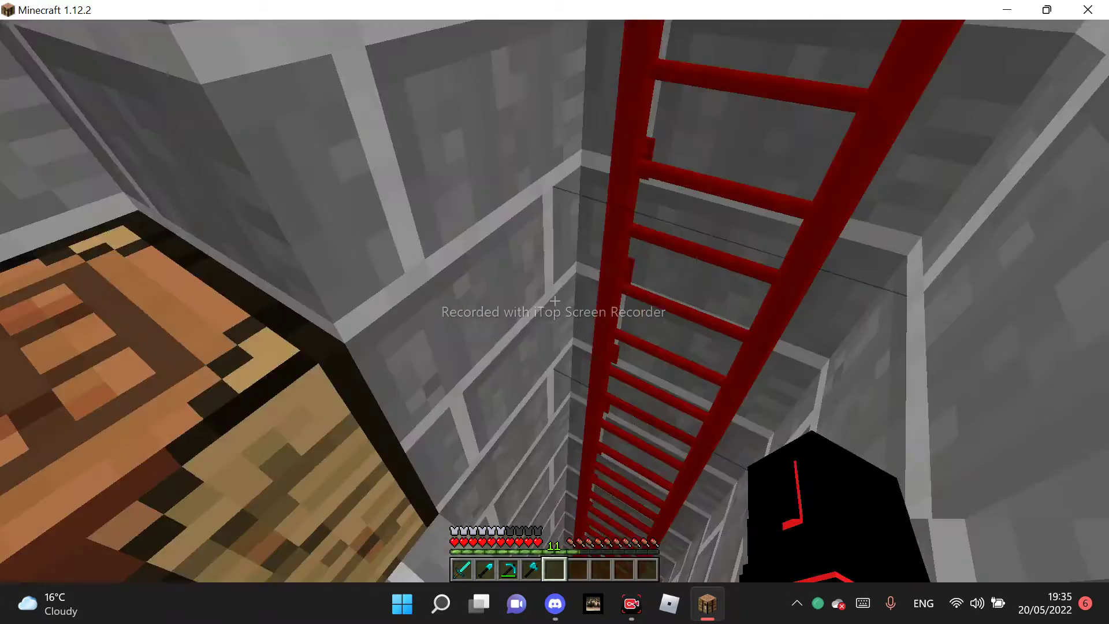
key("w")
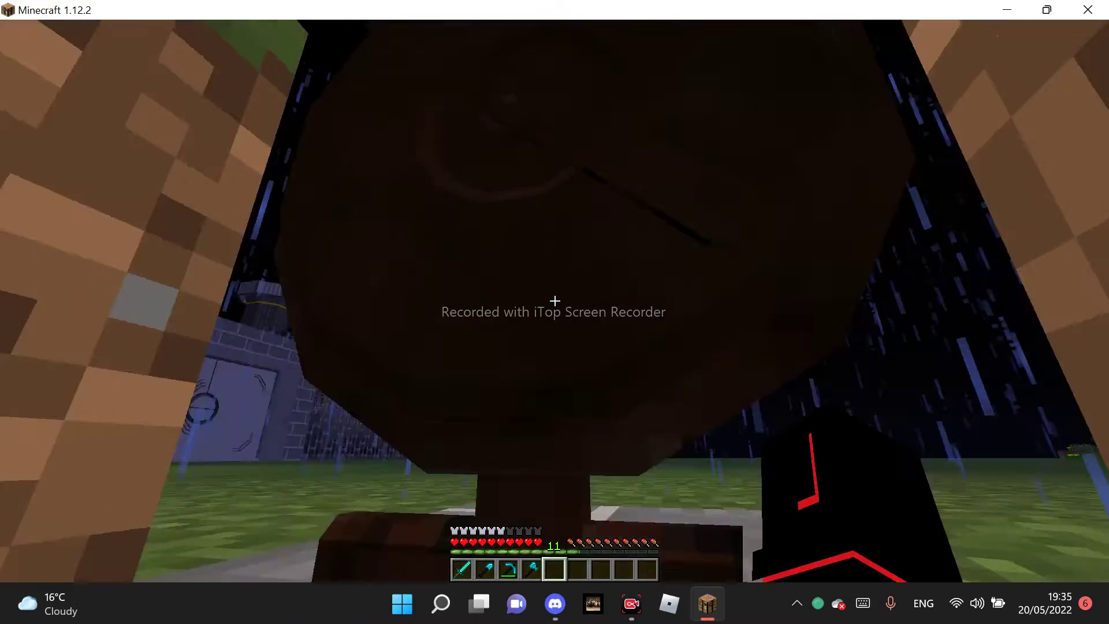
key("w")
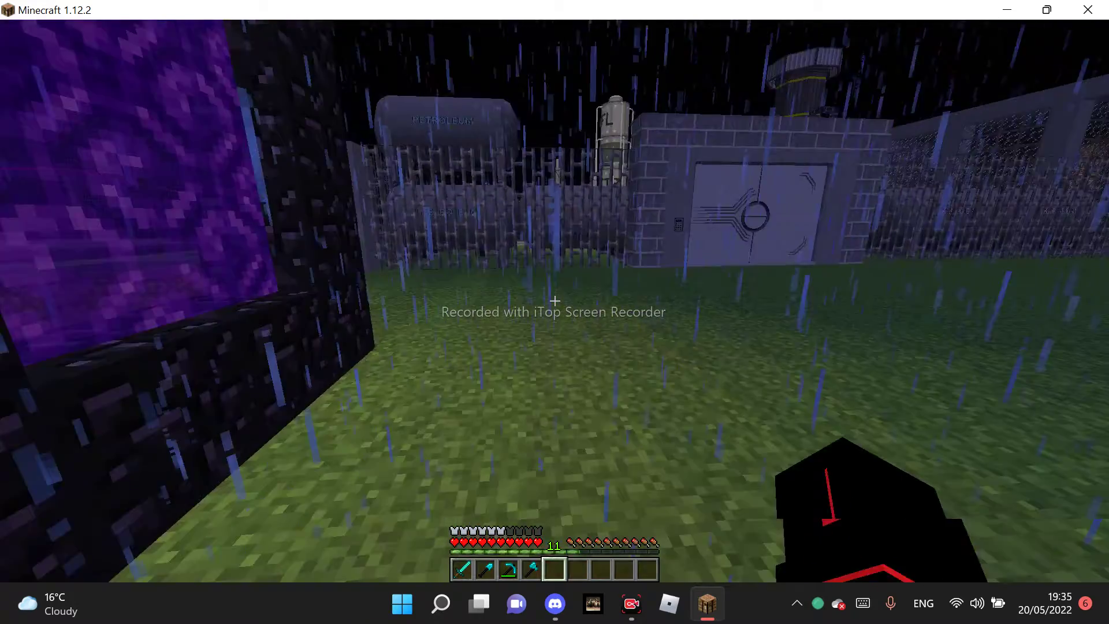
key("w")
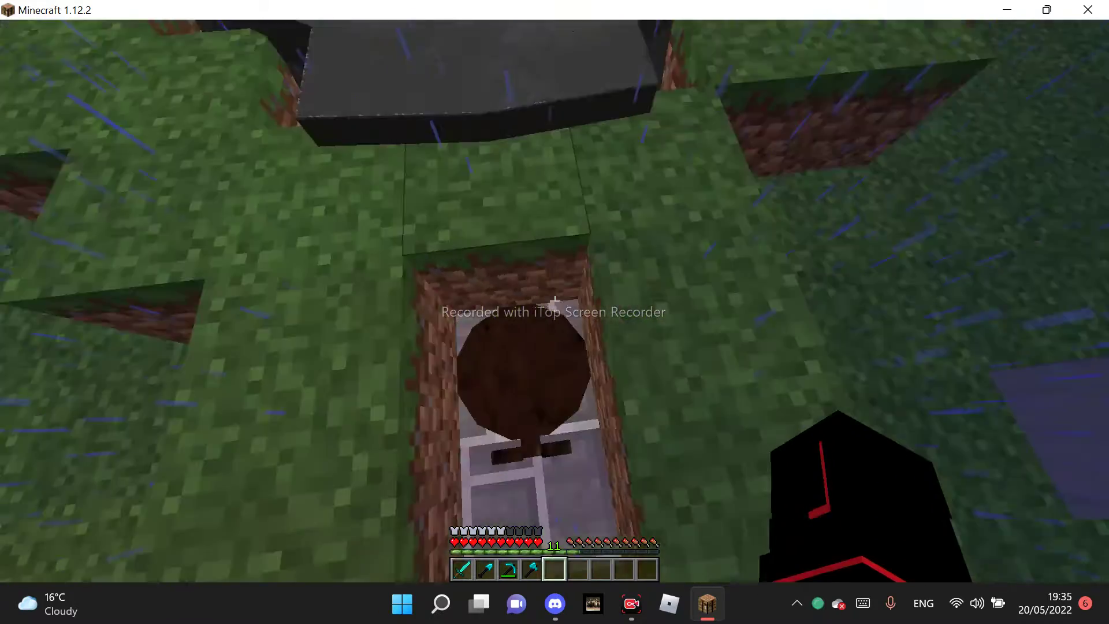
key("w")
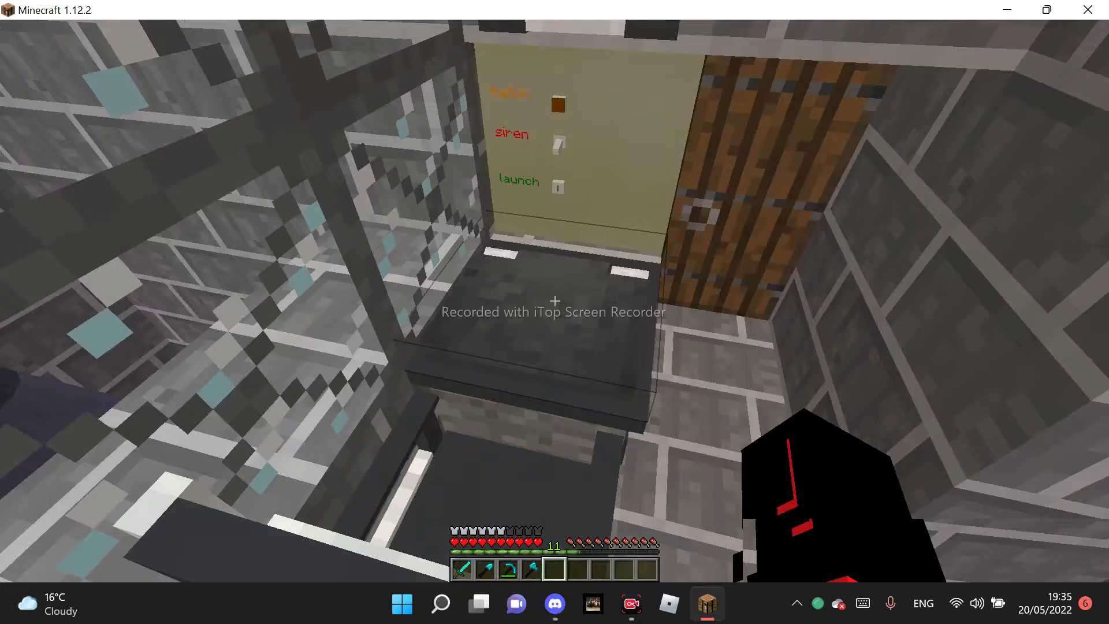
key("w")
right_click(554, 301)
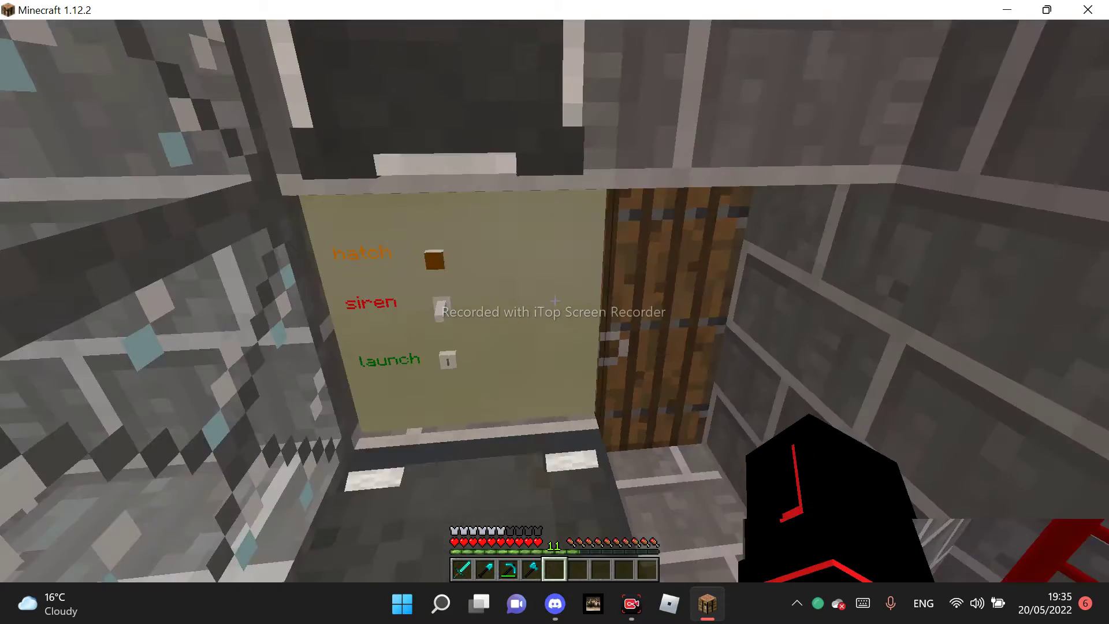
Step: Walk to the wall device and check its settings
key("w")
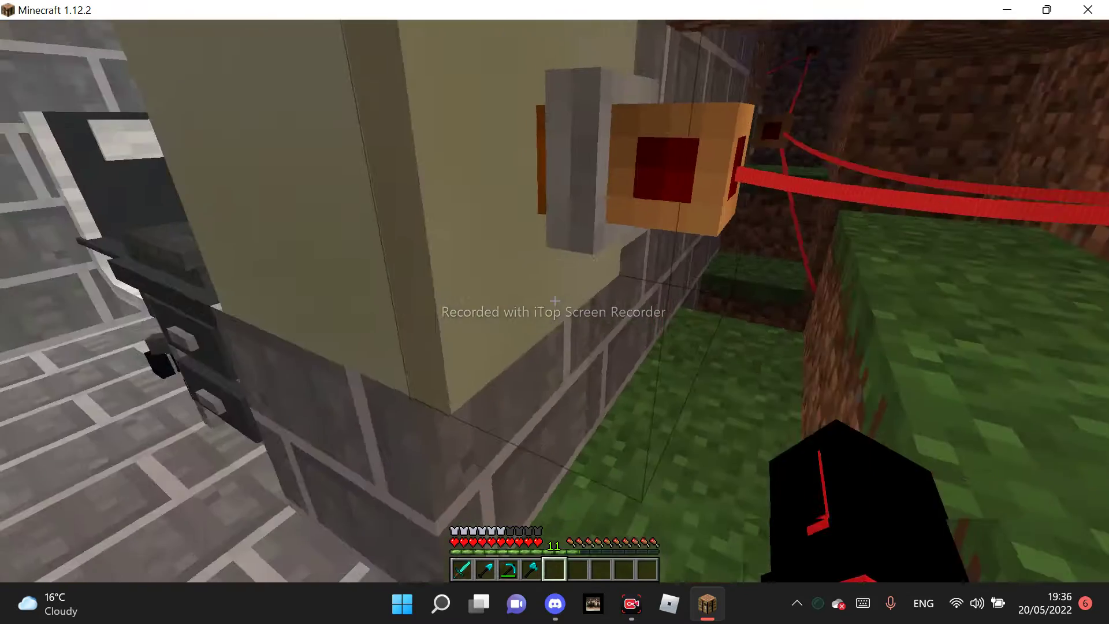
right_click(555, 301)
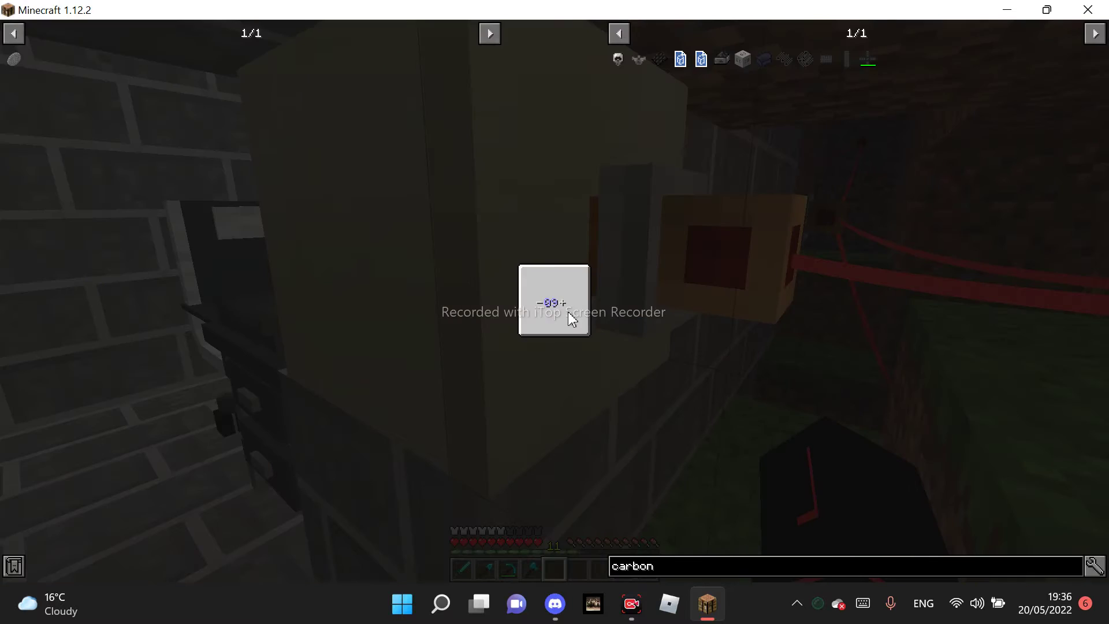
key("Escape")
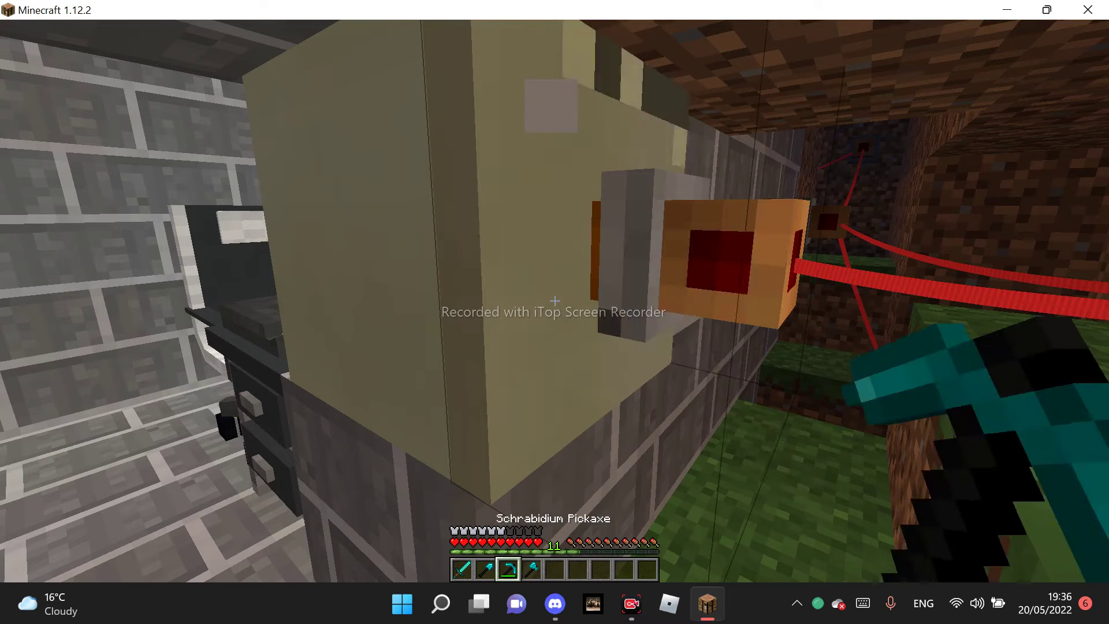
scroll(554, 301, "down", 1)
scroll(554, 301, "down", 2)
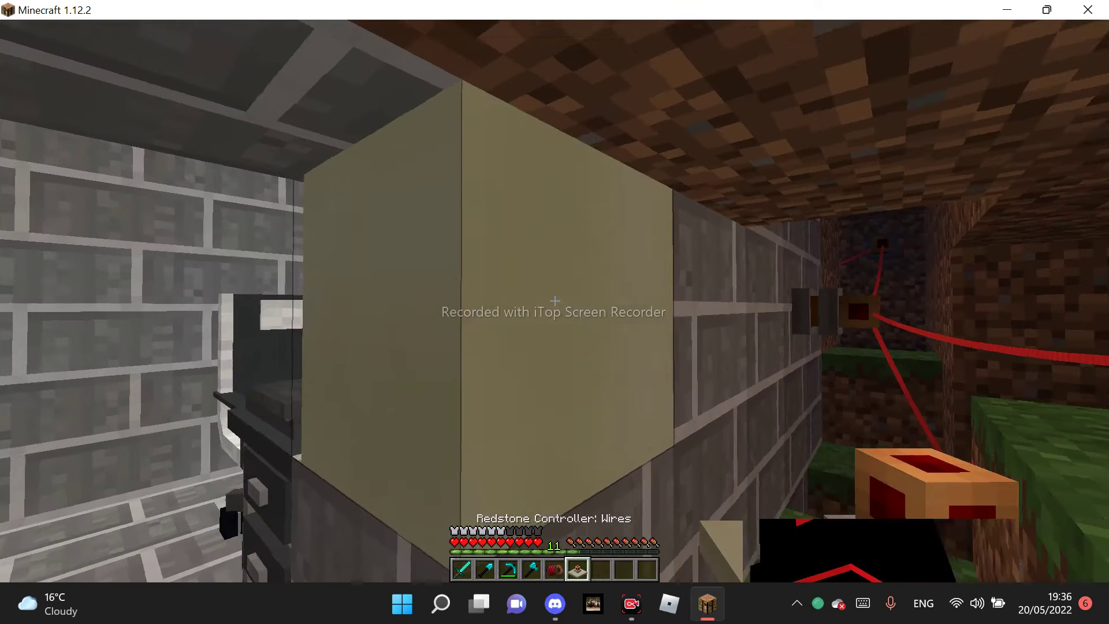
Step: Place a Redstone Controller on the wall, check its settings and start a wire link
right_click(554, 300)
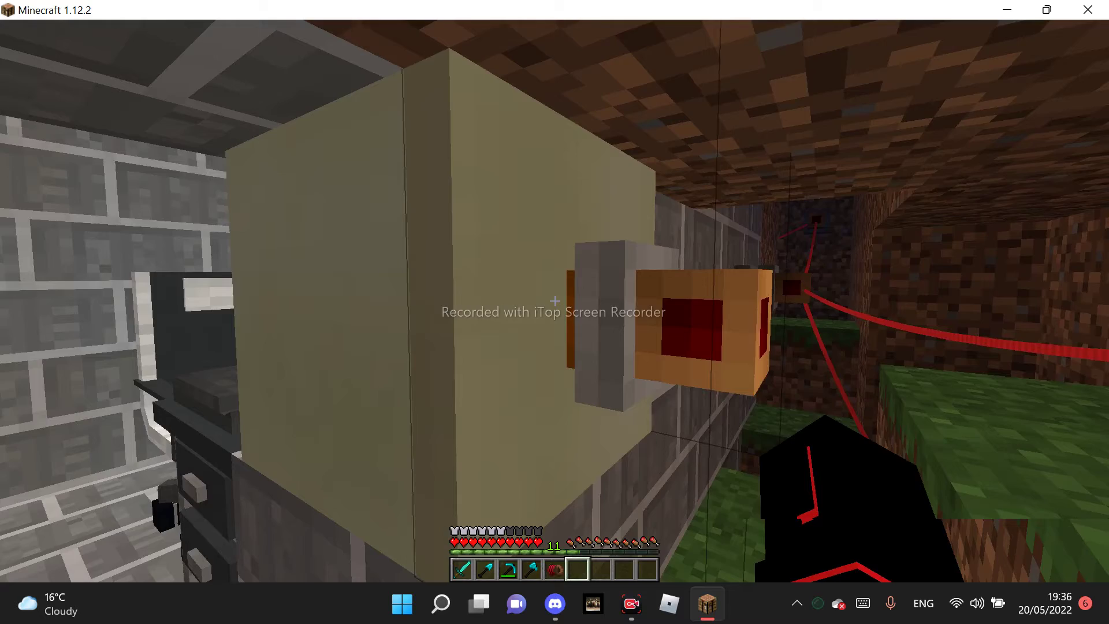
right_click(554, 301)
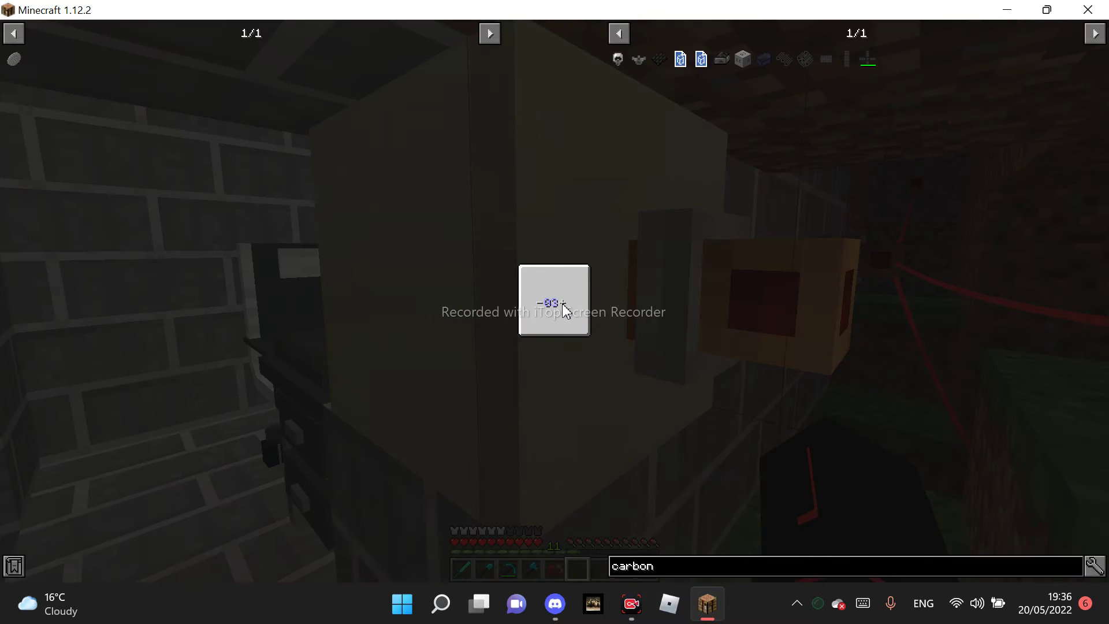
key("Escape")
scroll(554, 301, "up", 1)
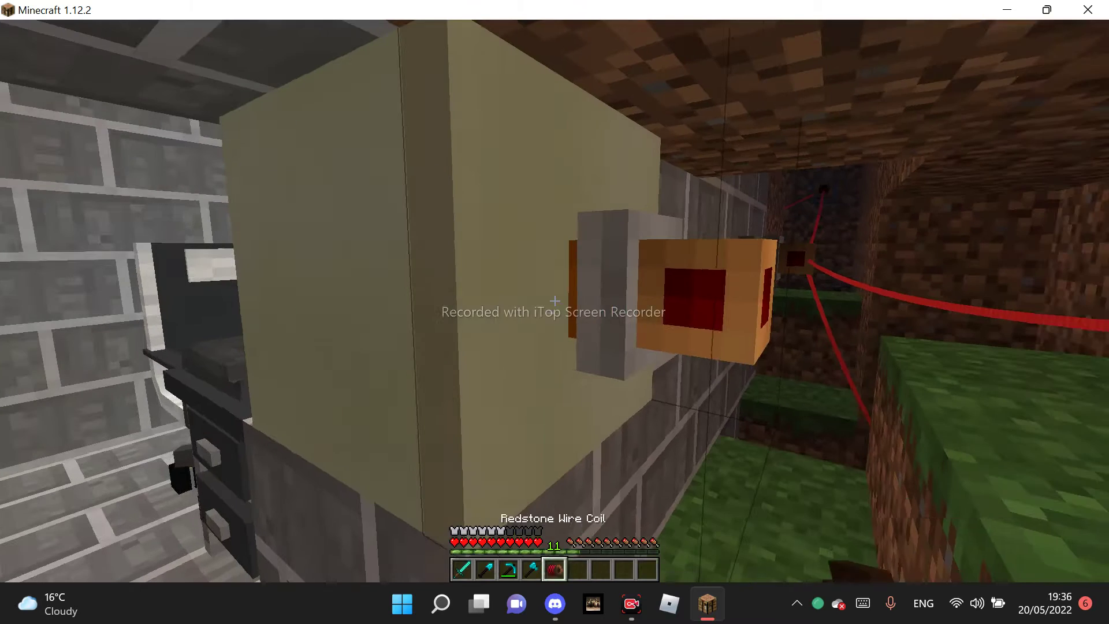
right_click(555, 300)
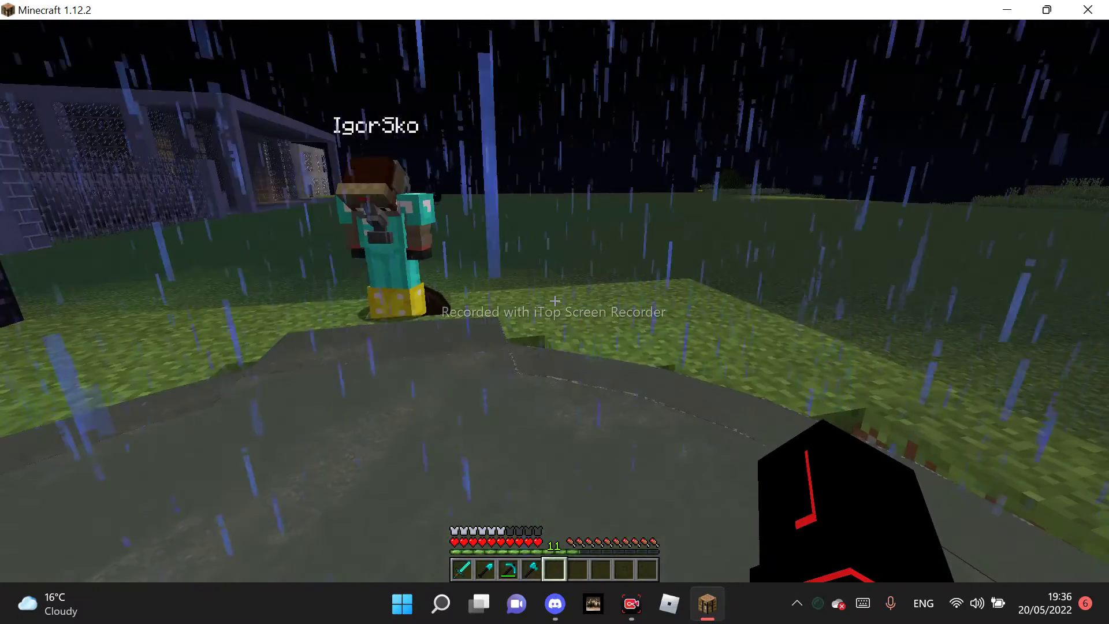
Step: Swap the hazmat suit for diamond chestplate, leggings and boots, moving the gold helmet to the hotbar
key("e")
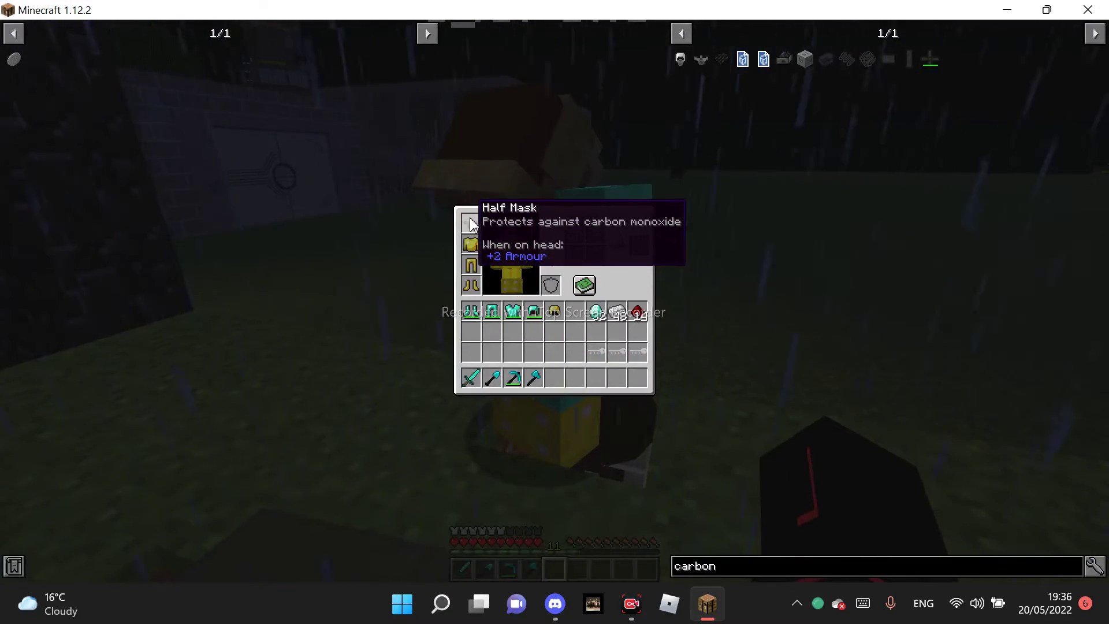
key("e")
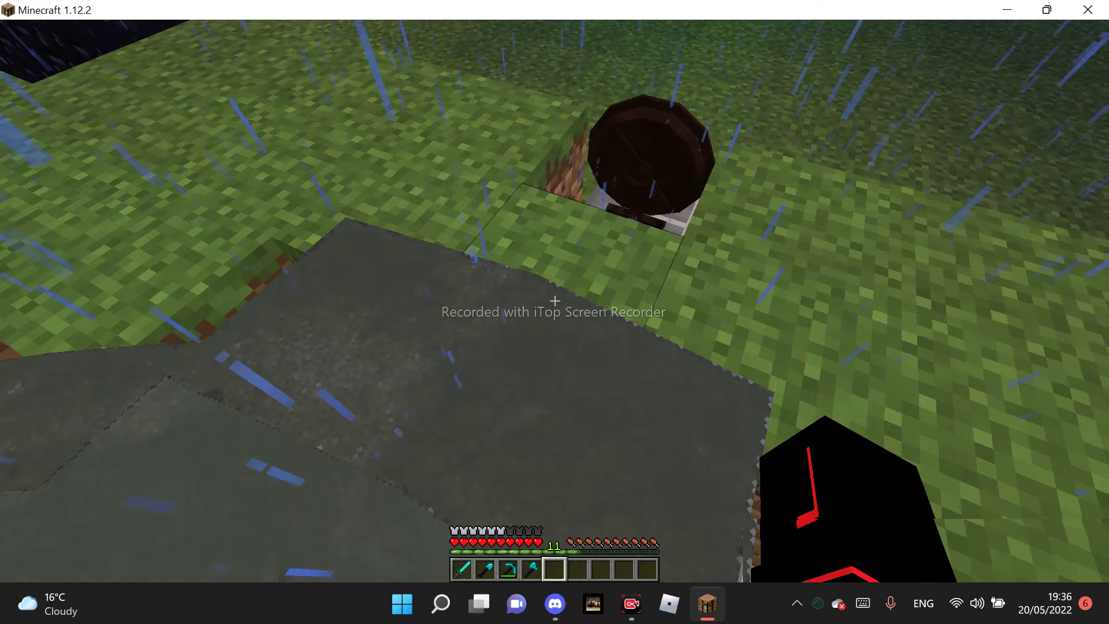
key("e")
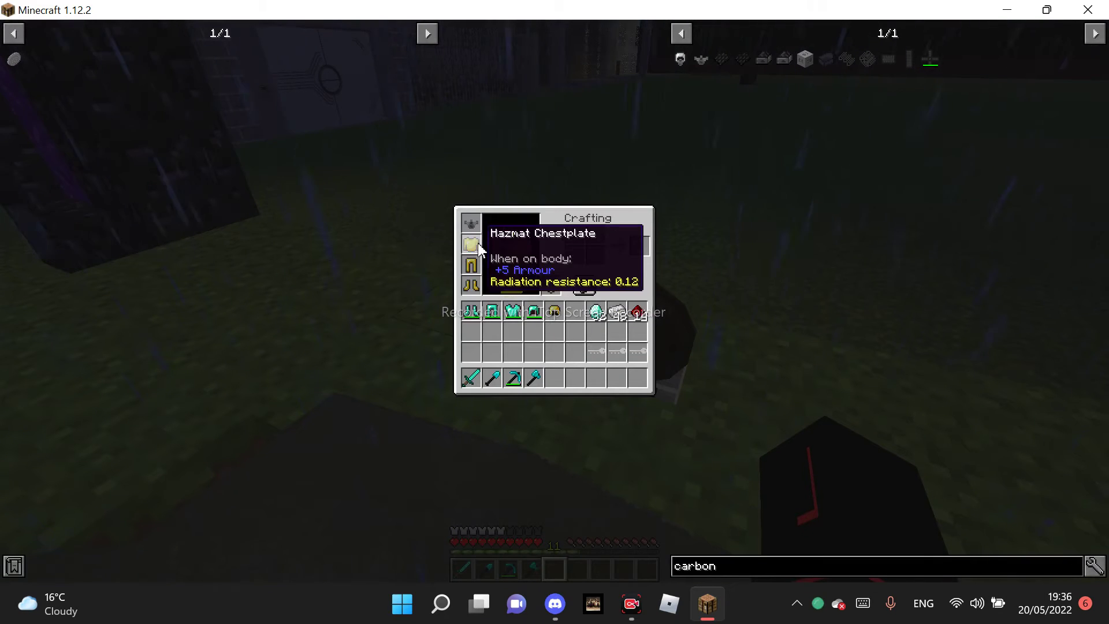
left_click(479, 248, "shift")
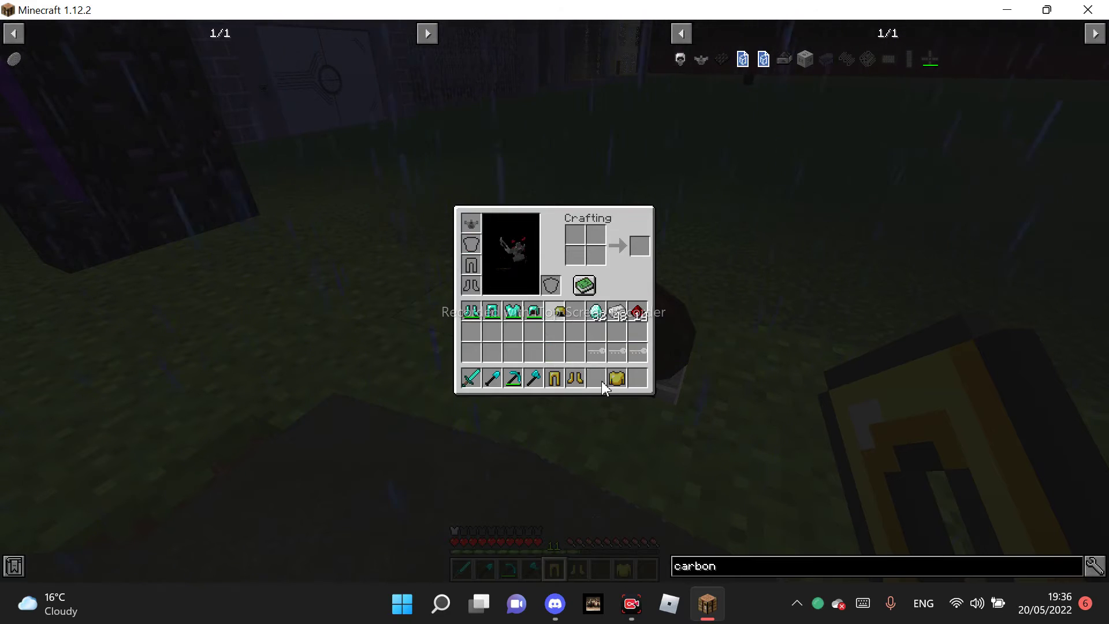
left_click(563, 315, "shift")
left_click(526, 310, "shift")
left_click(492, 311, "shift")
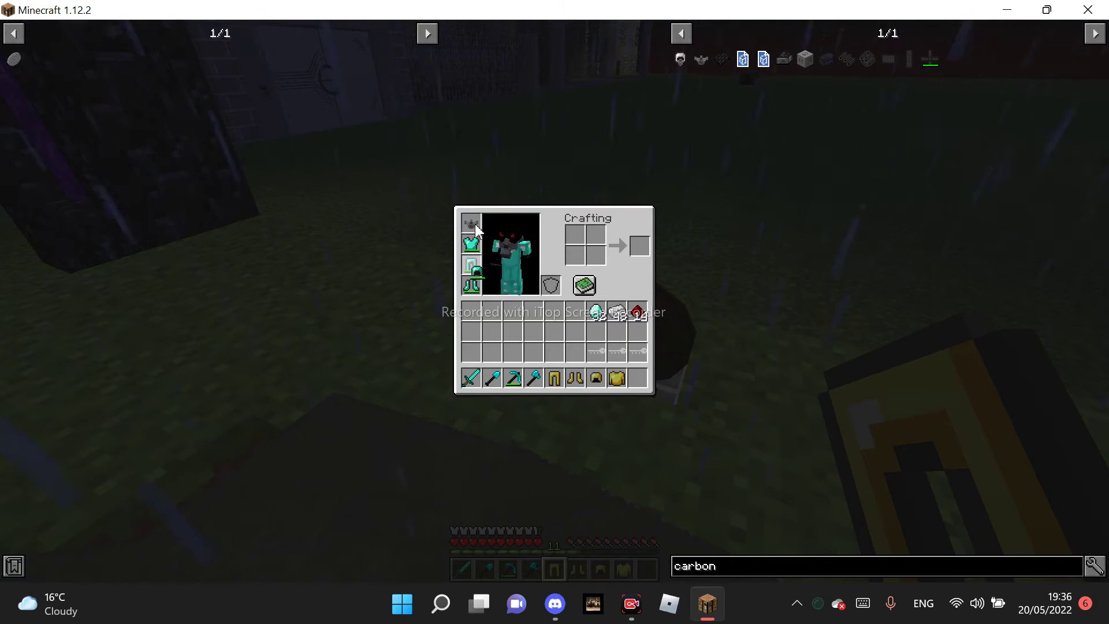
Step: Drop into the stone room and dress the armor stand in the hazmat chestplate and boots
key("e")
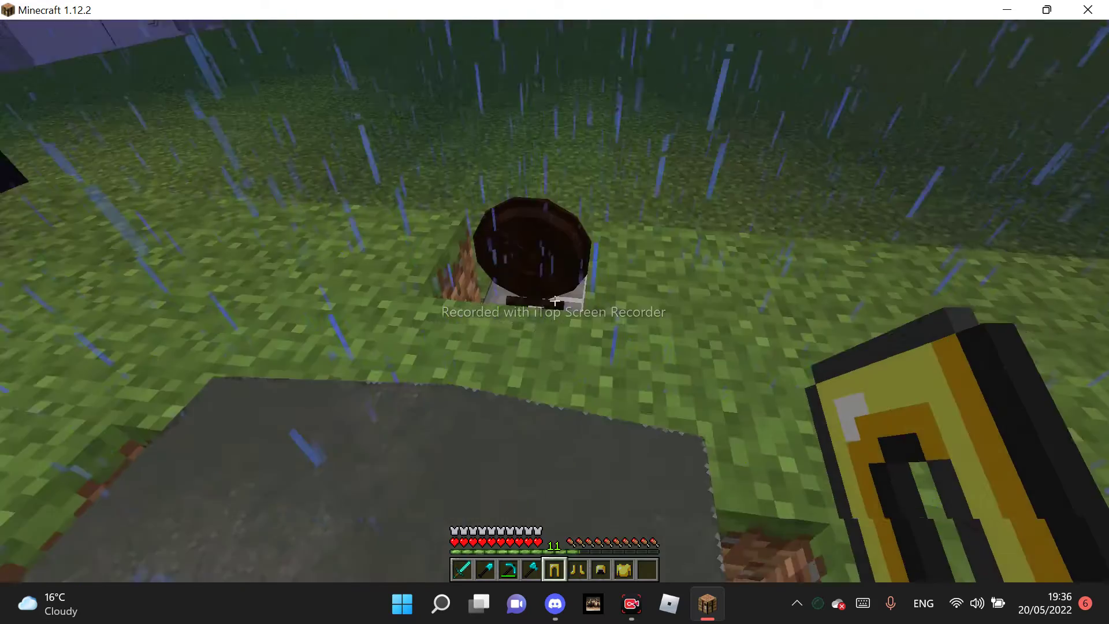
scroll(555, 312, "down", 2)
scroll(554, 312, "down", 1)
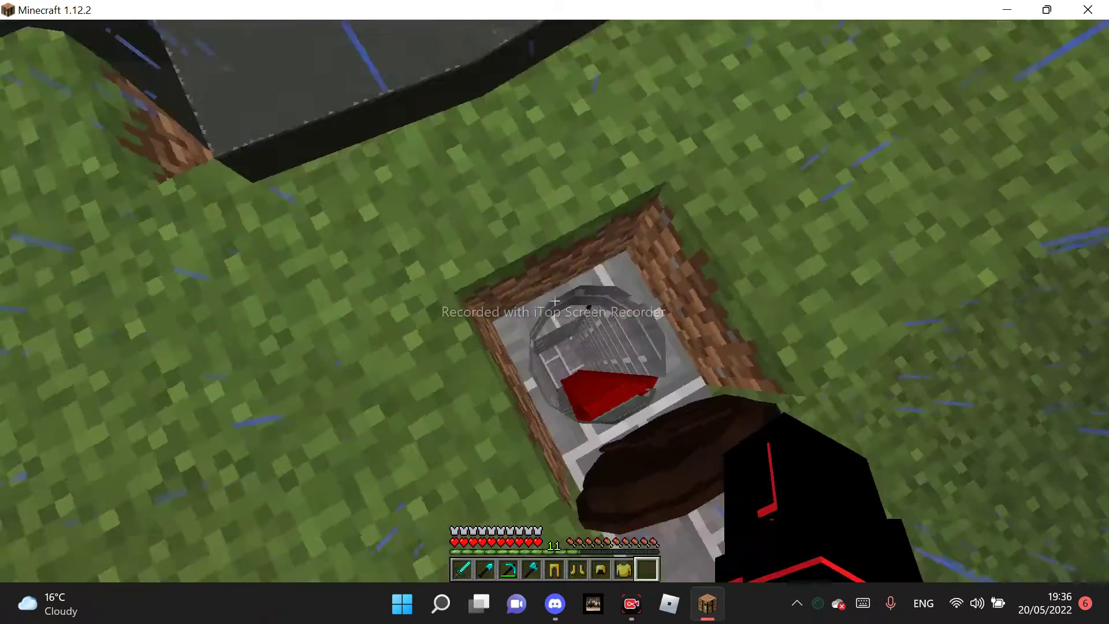
key("w")
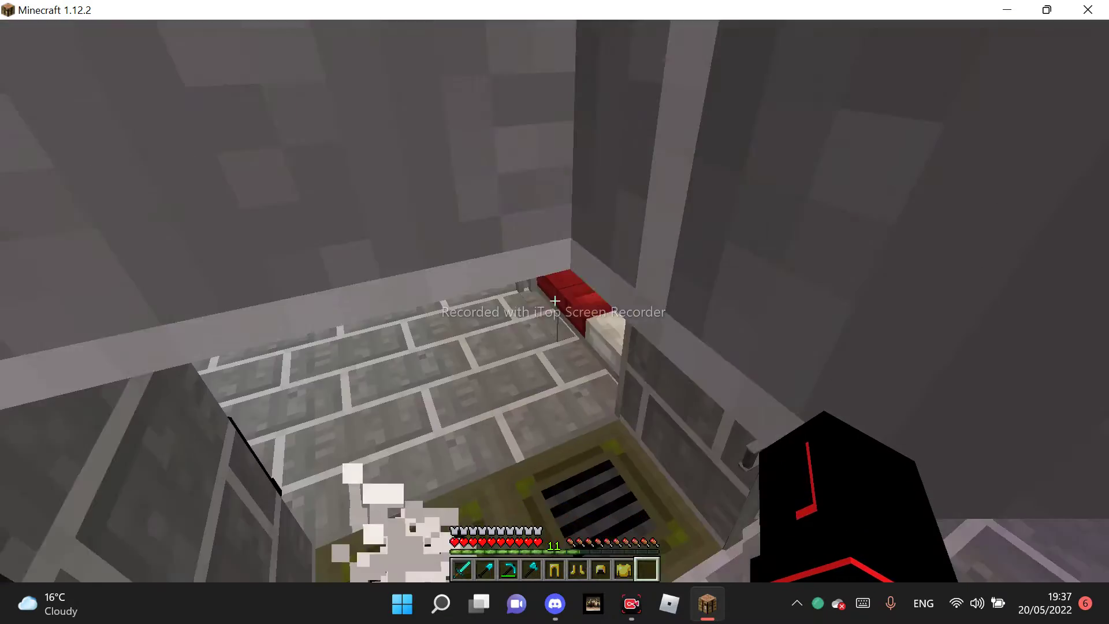
key("8")
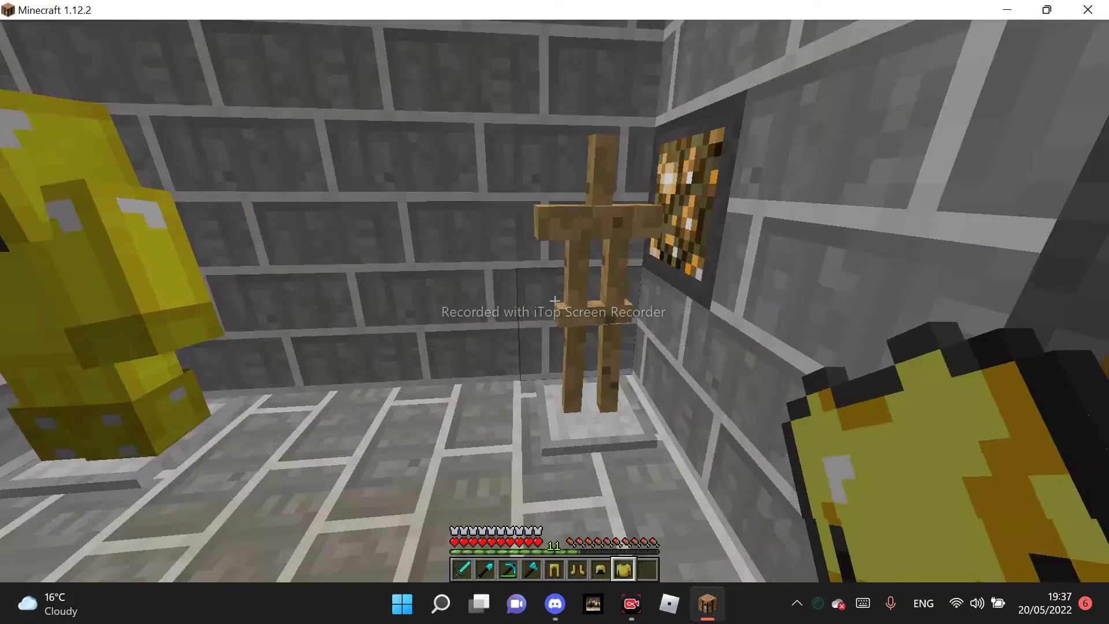
right_click(554, 300)
key("7")
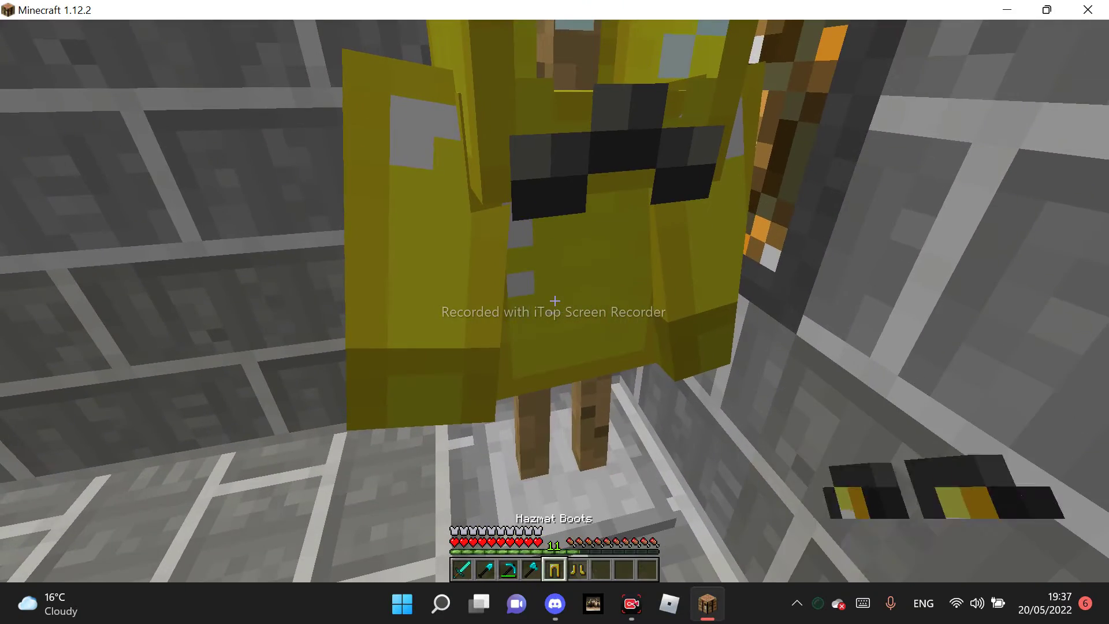
key("6")
right_click(555, 301)
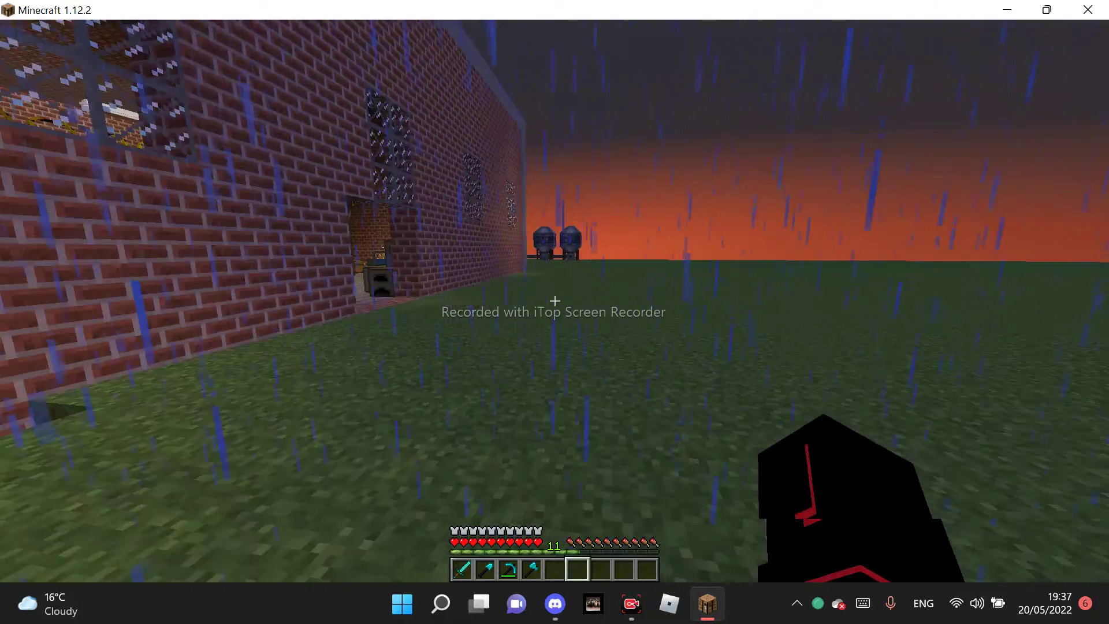
Step: Walk past the red carts and crafting table to the keypad door by the crates
key("w")
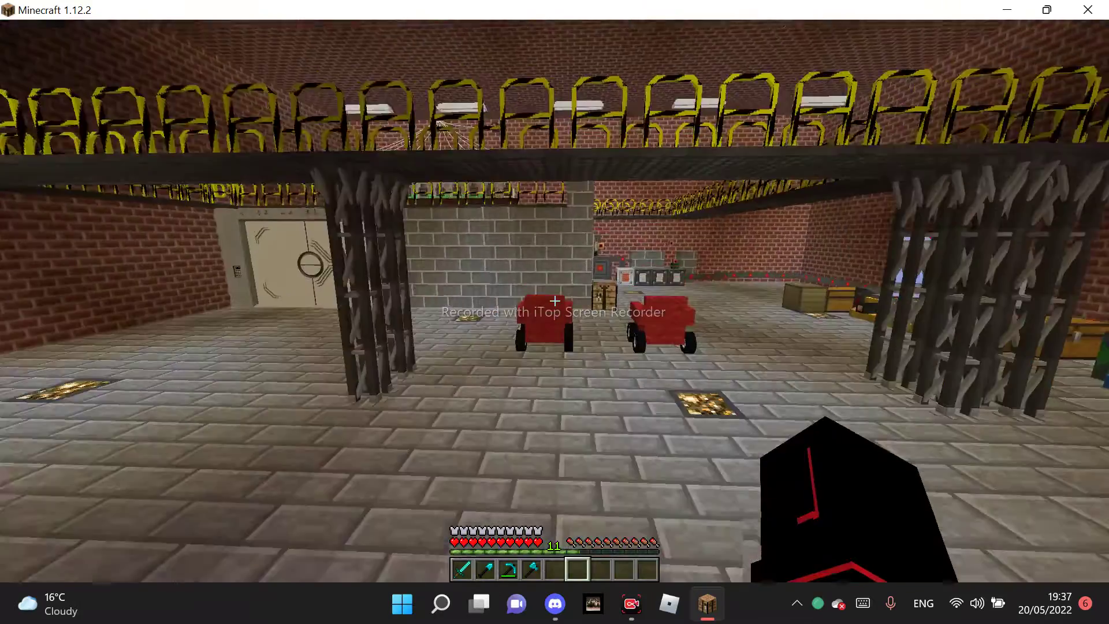
key("w")
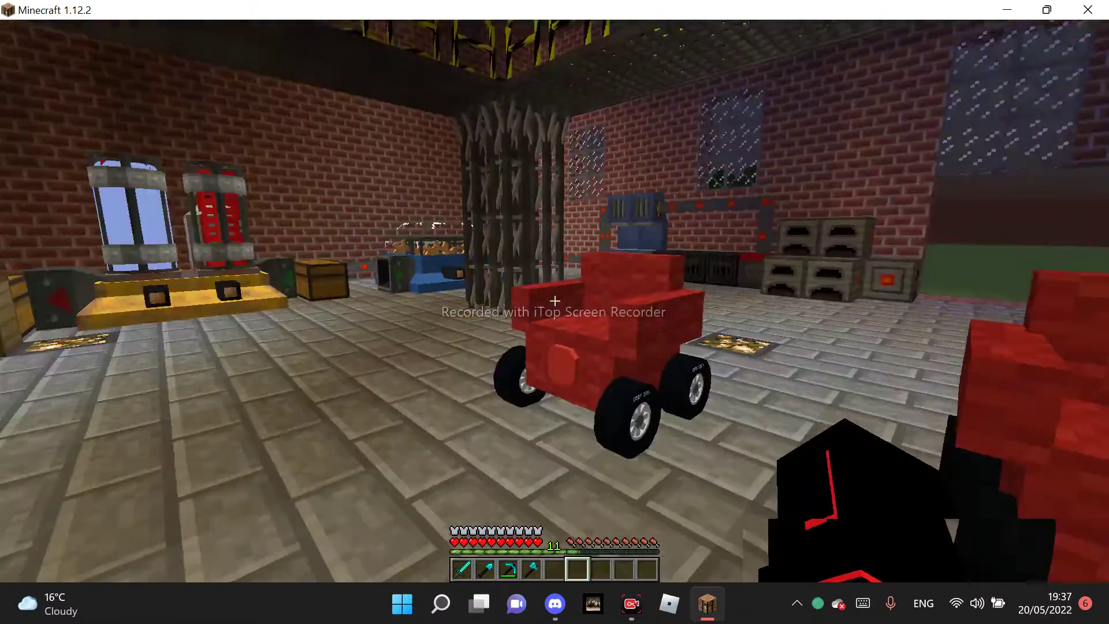
key("w")
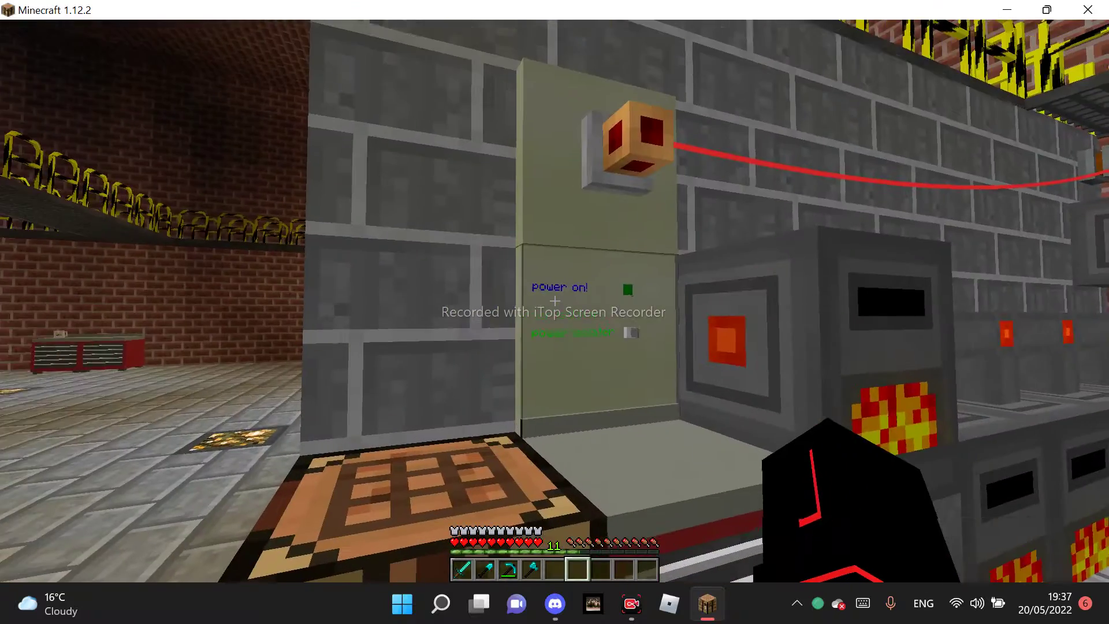
key("w")
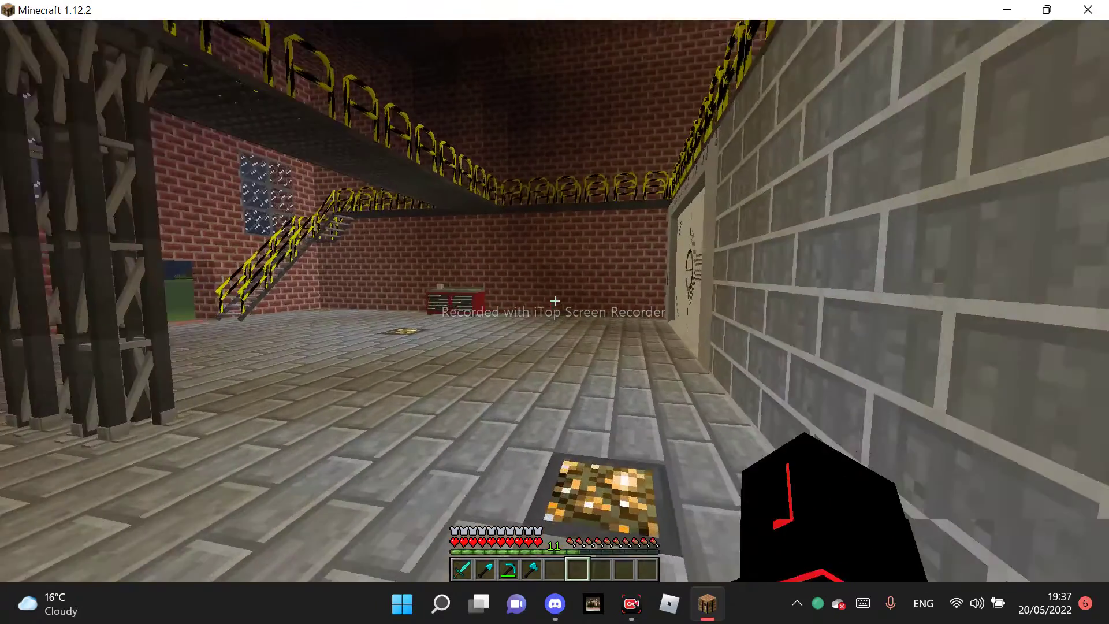
key("w")
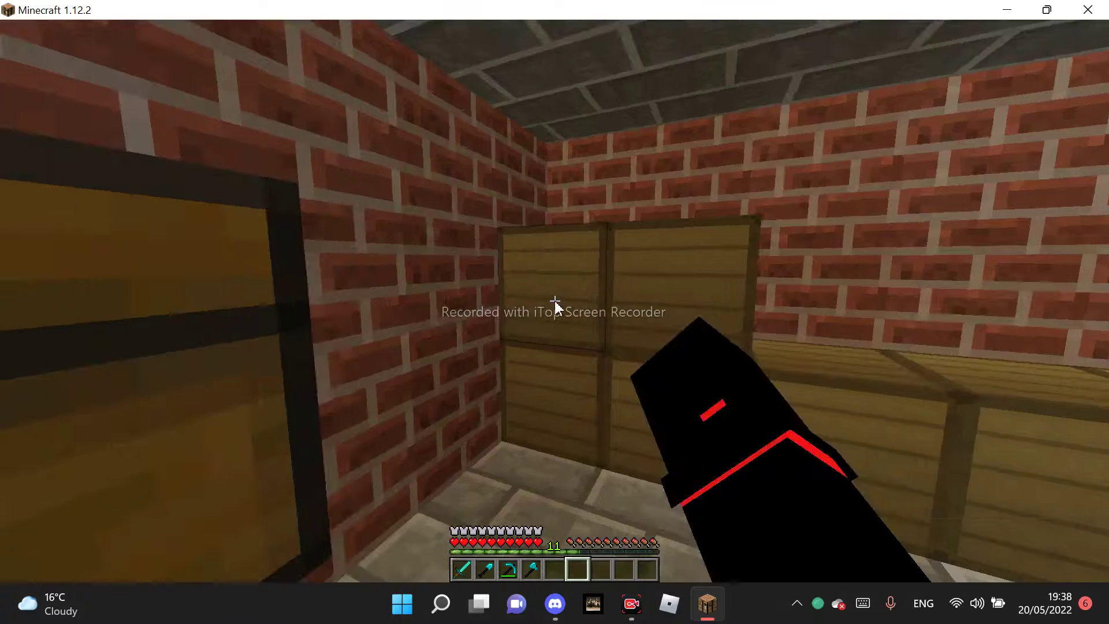
Step: Inspect the first five wooden storage boxes, closing each one afterwards
right_click(555, 301)
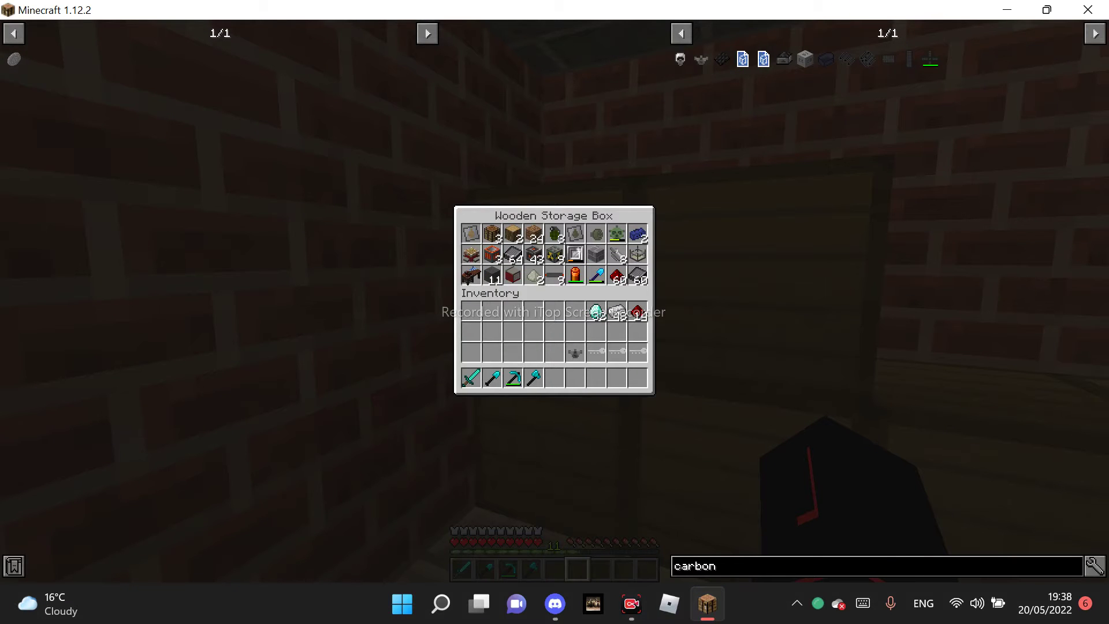
key("e")
right_click(554, 302)
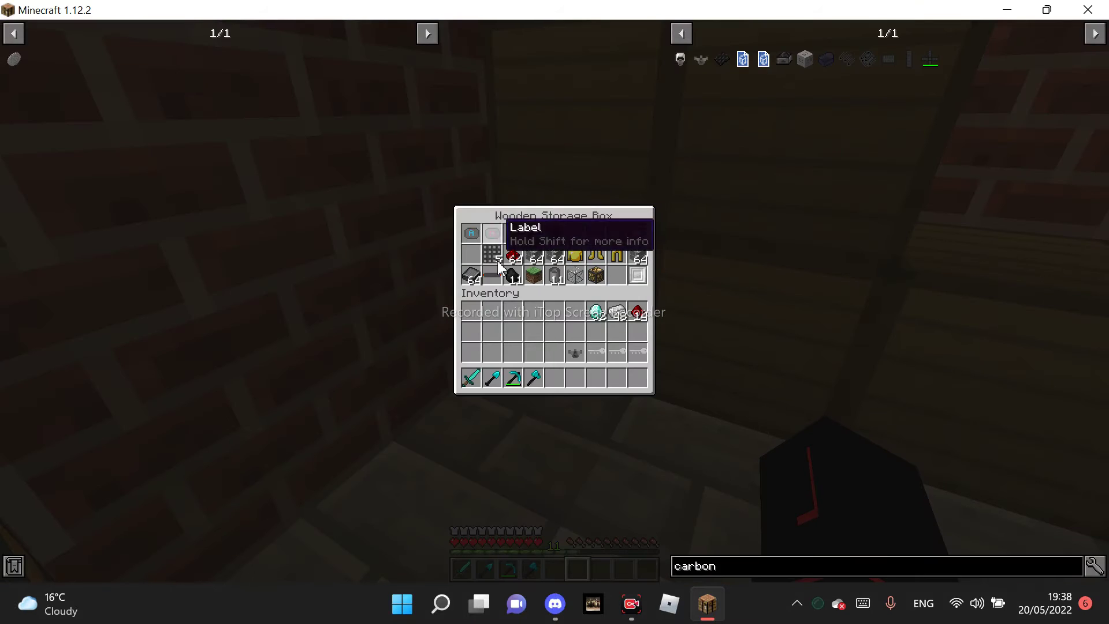
key("e")
right_click(555, 300)
key("e")
right_click(555, 300)
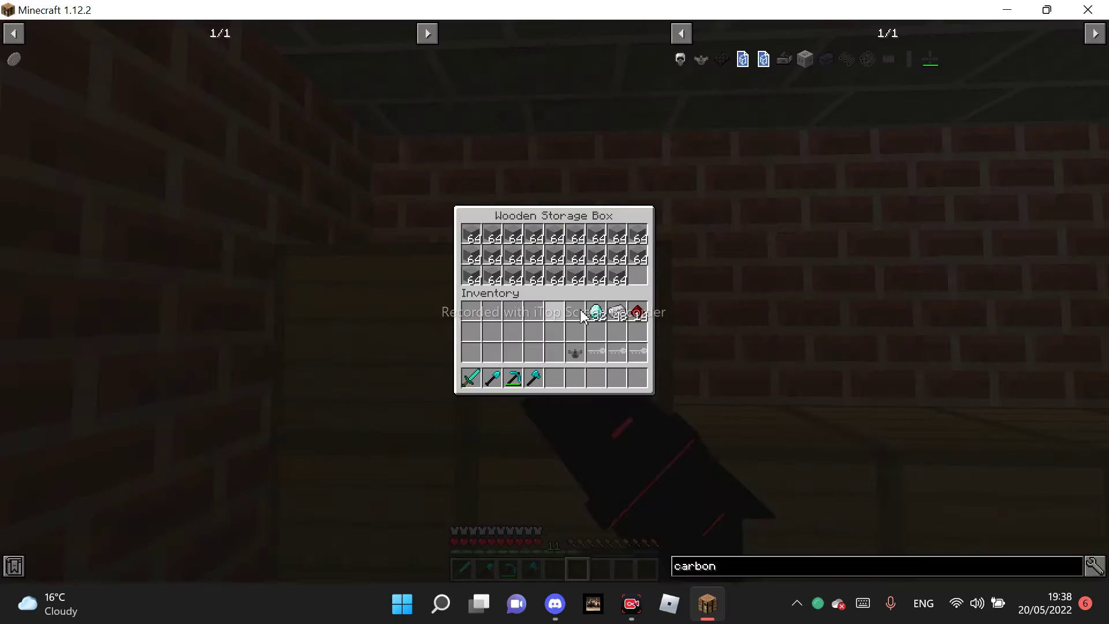
key("e")
right_click(555, 300)
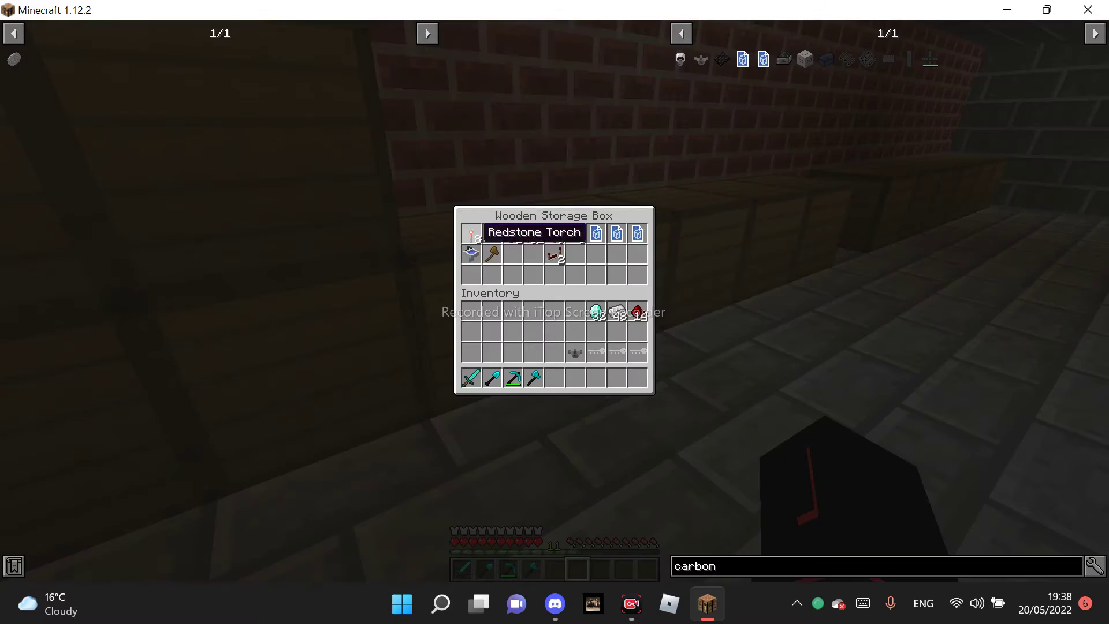
key("e")
Step: Look through five more wooden storage boxes and close them
right_click(555, 300)
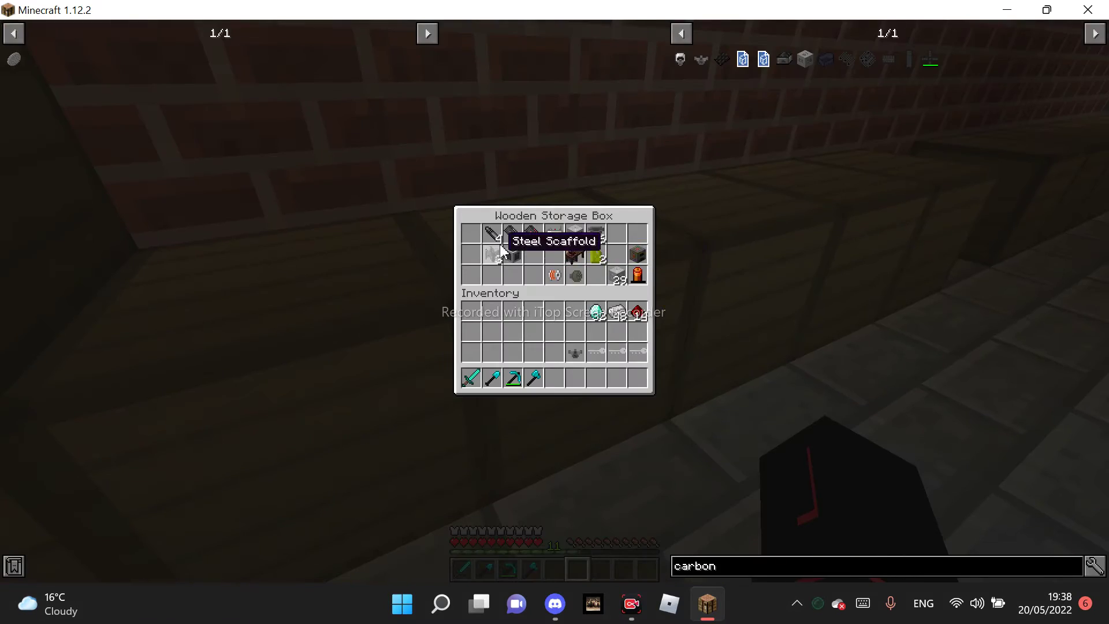
key("e")
right_click(554, 301)
key("e")
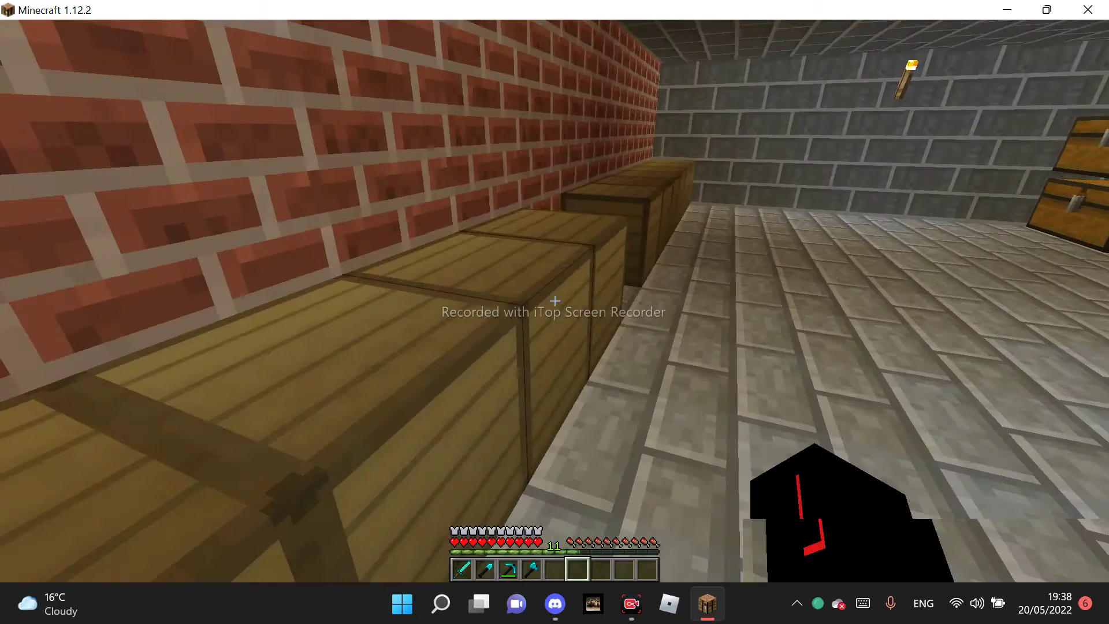
right_click(554, 301)
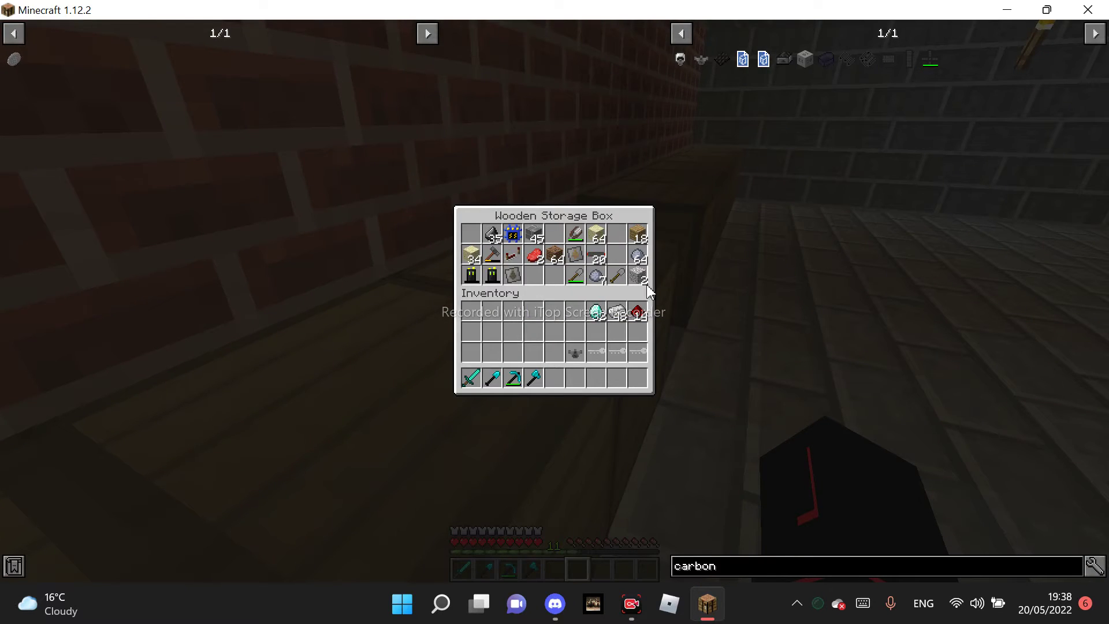
key("e")
right_click(555, 301)
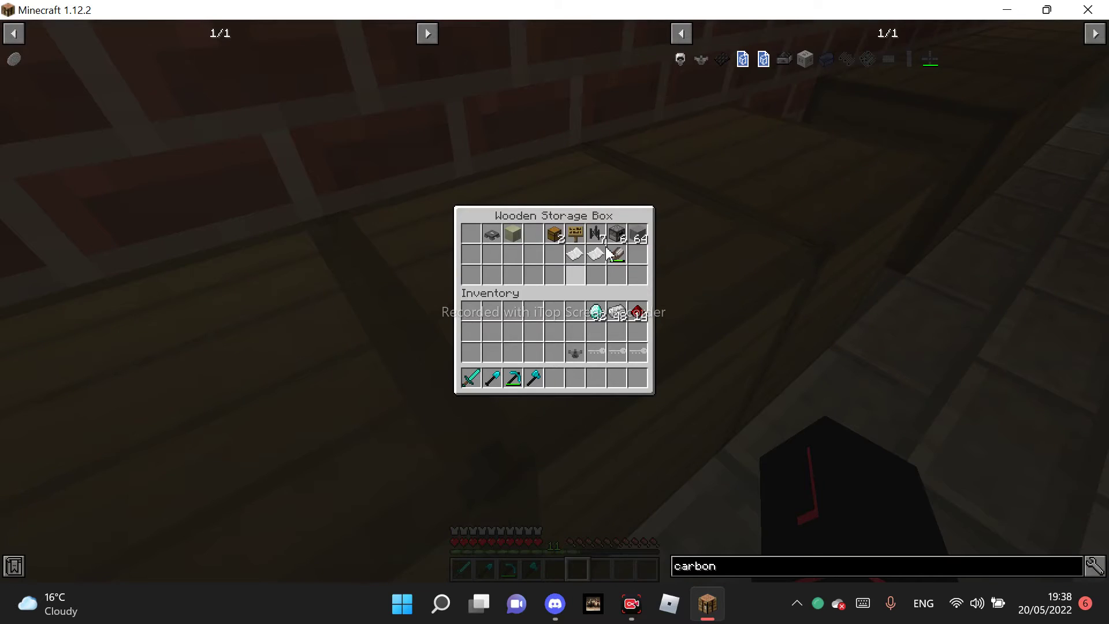
key("e")
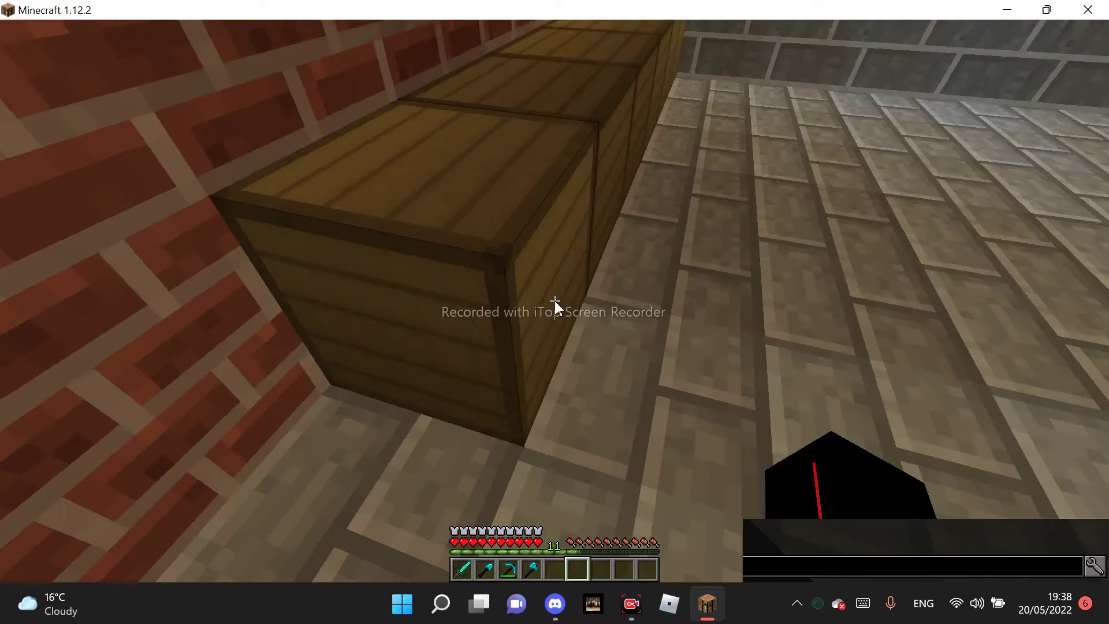
right_click(554, 301)
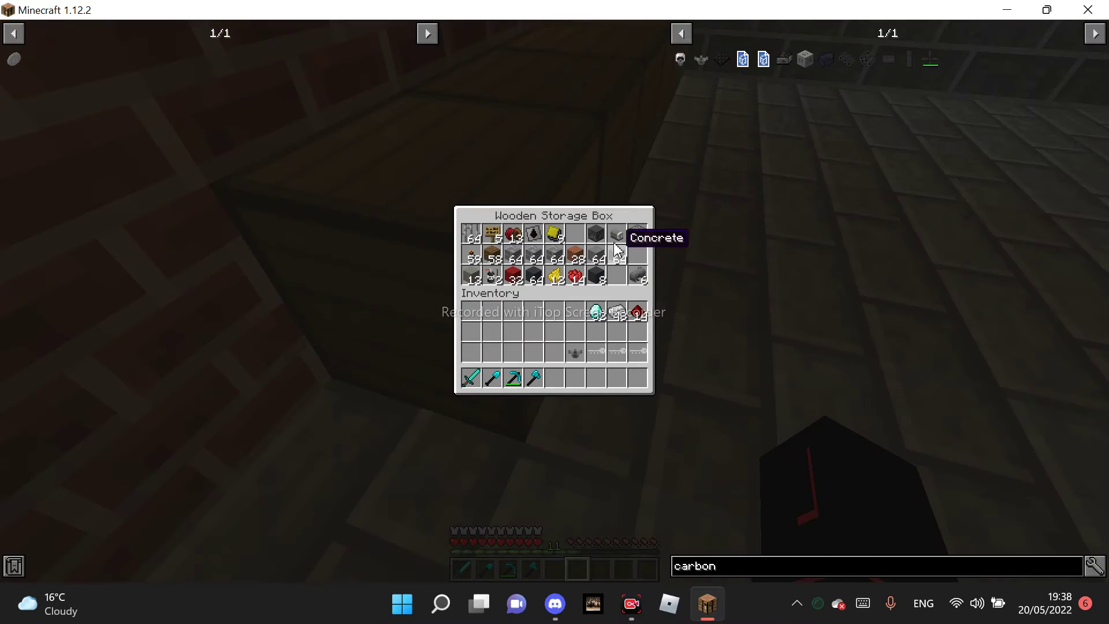
key("e")
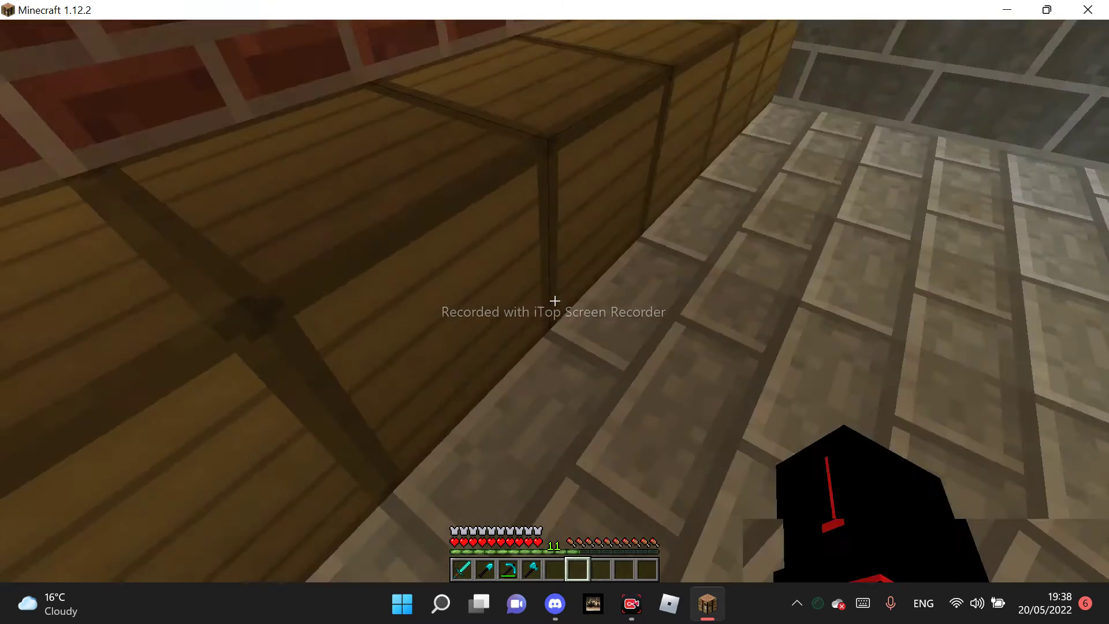
Step: Check the last five wooden storage boxes and close each
right_click(554, 298)
key("e")
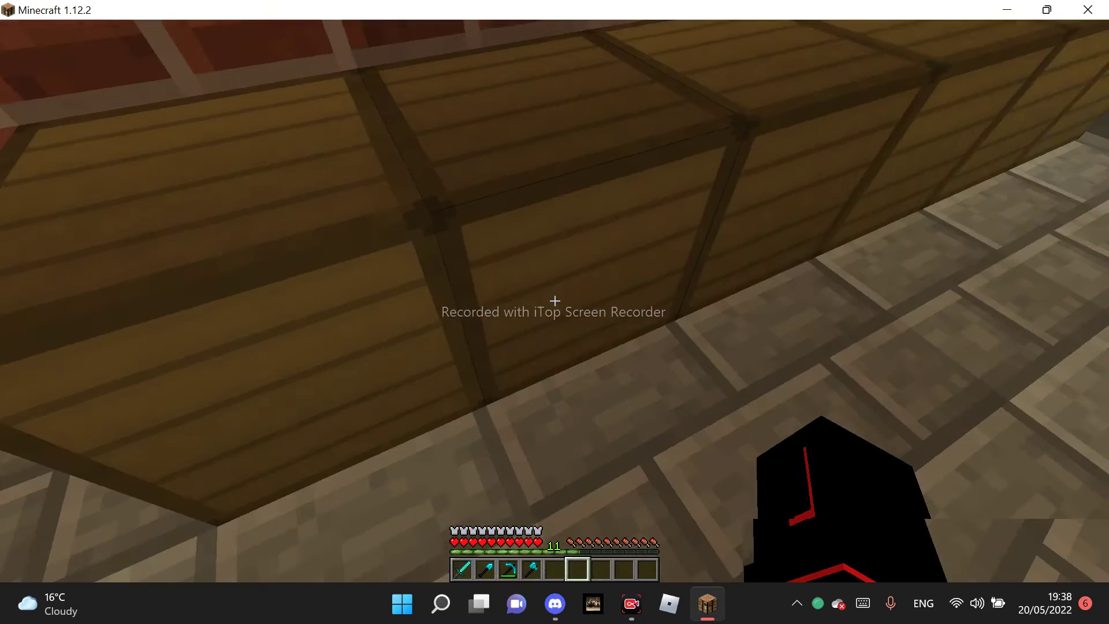
right_click(554, 301)
key("e")
right_click(555, 301)
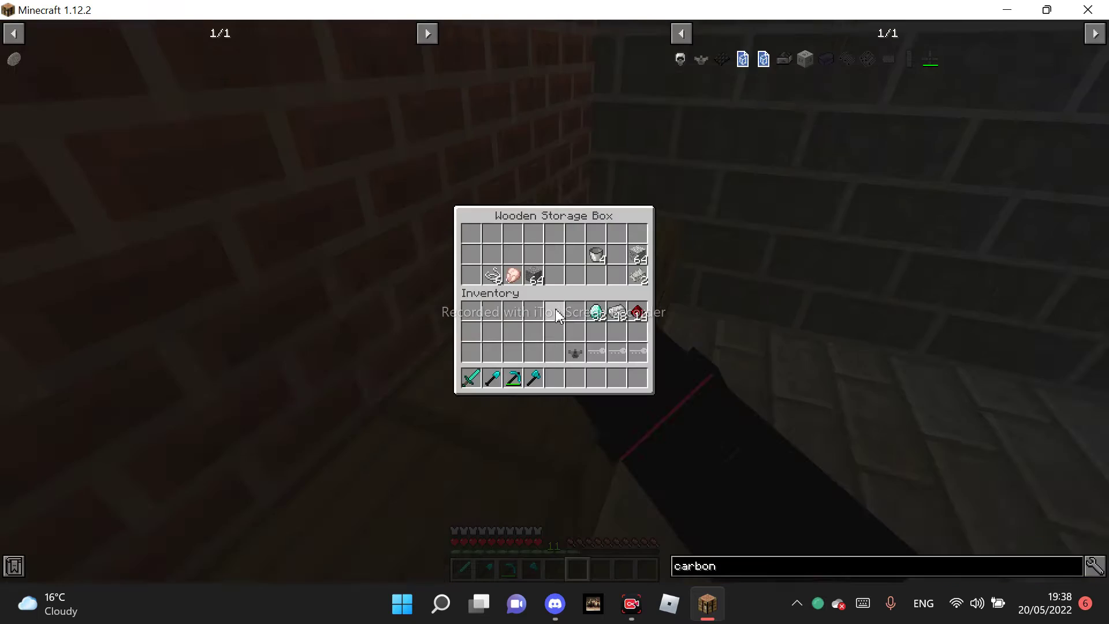
key("e")
right_click(555, 300)
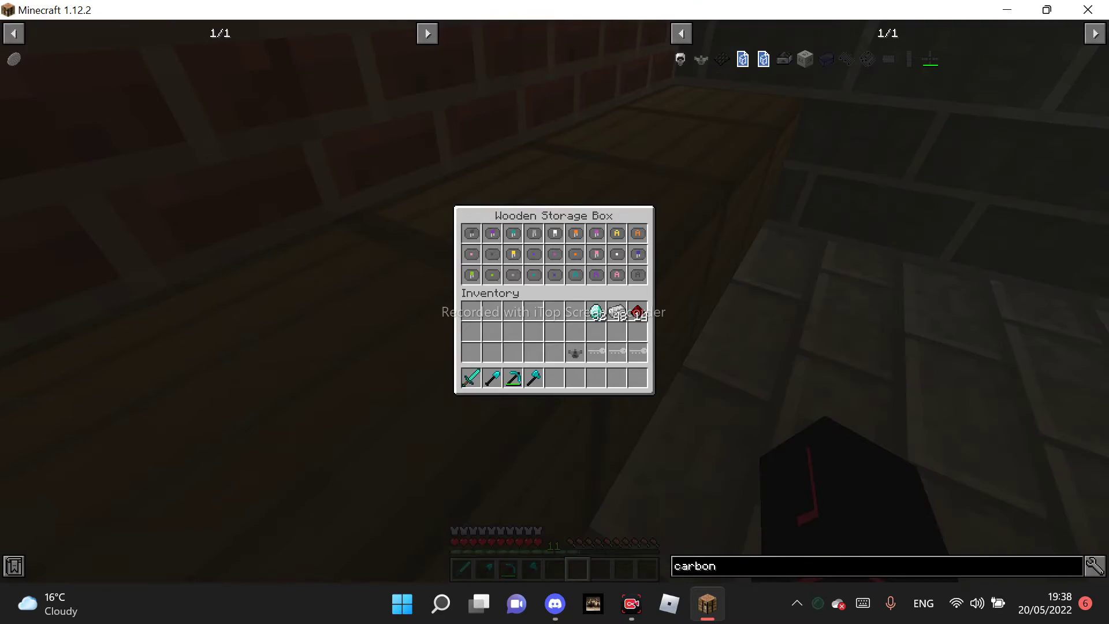
key("e")
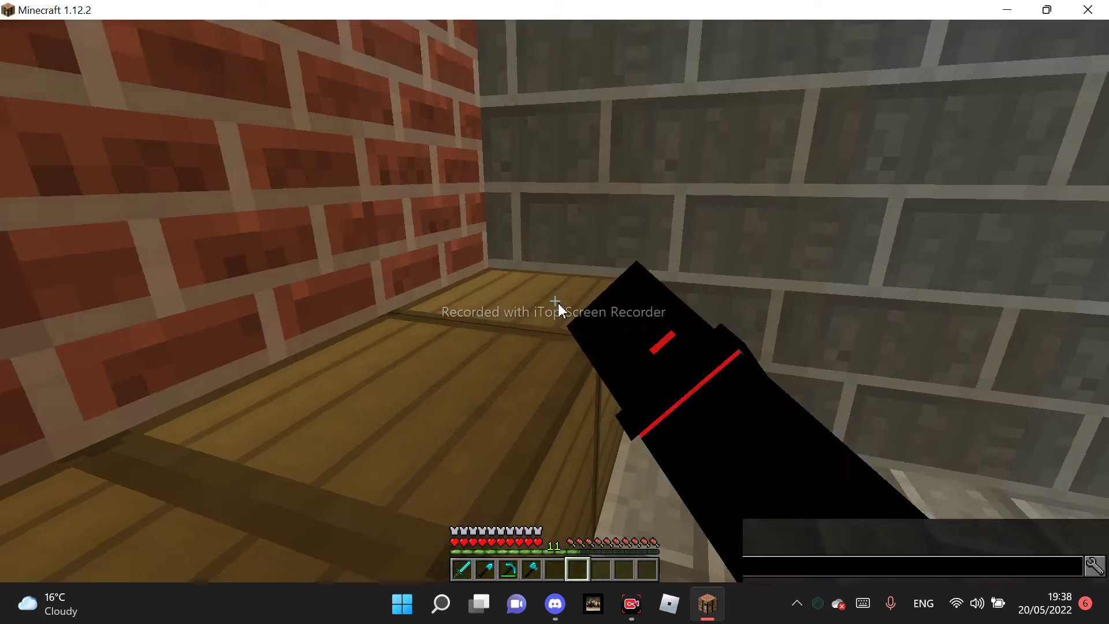
right_click(555, 301)
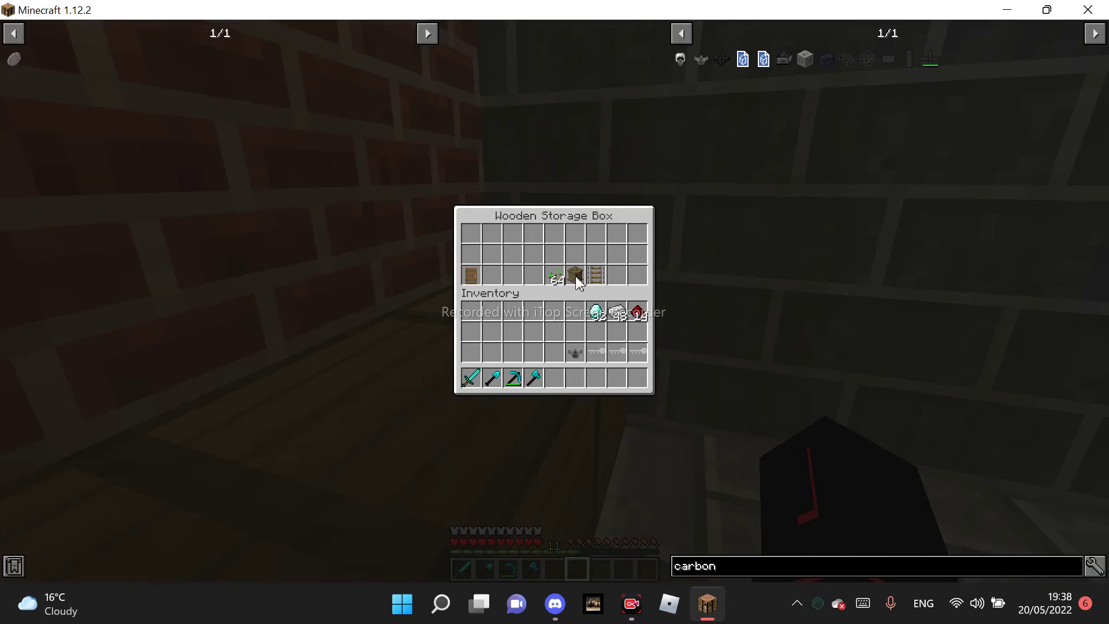
key("e")
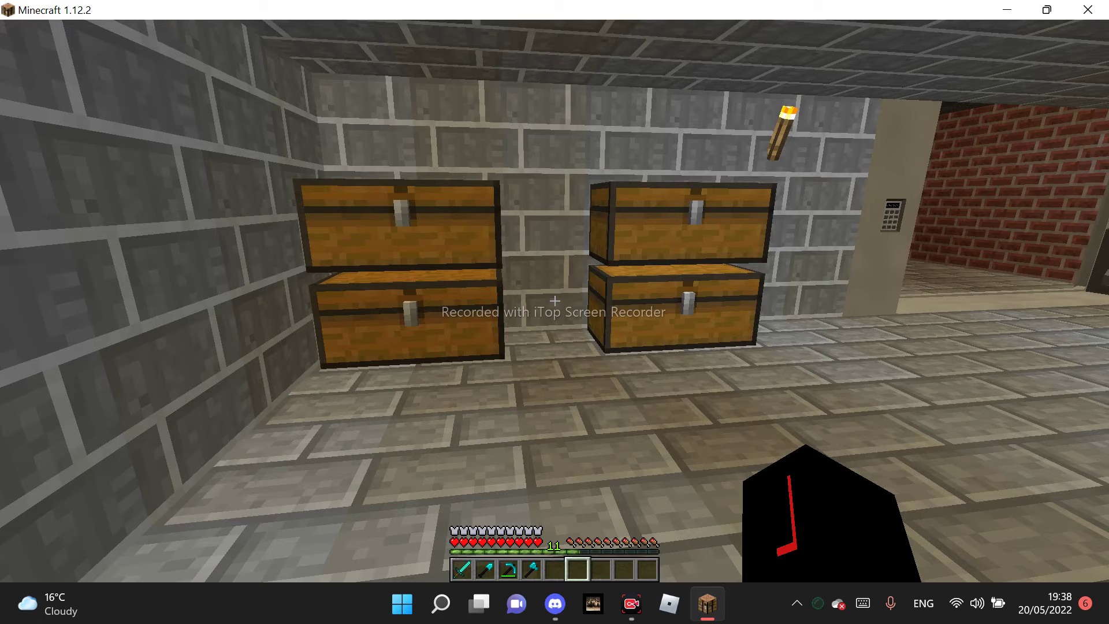
Step: Walk to the chest stacks and browse each large chest without taking anything
key("w")
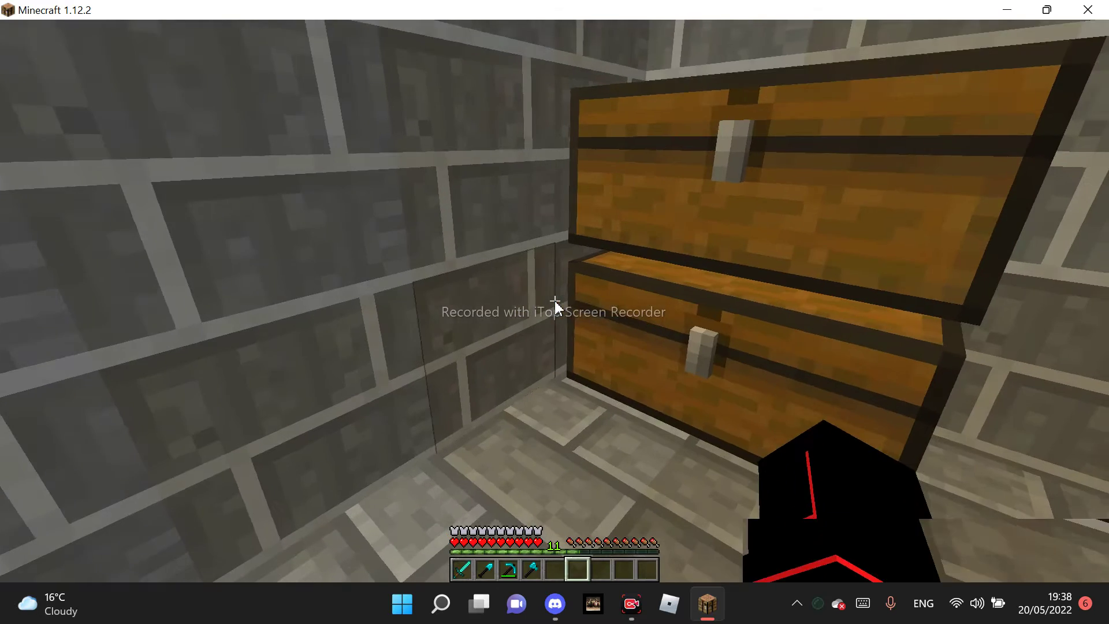
right_click(554, 300)
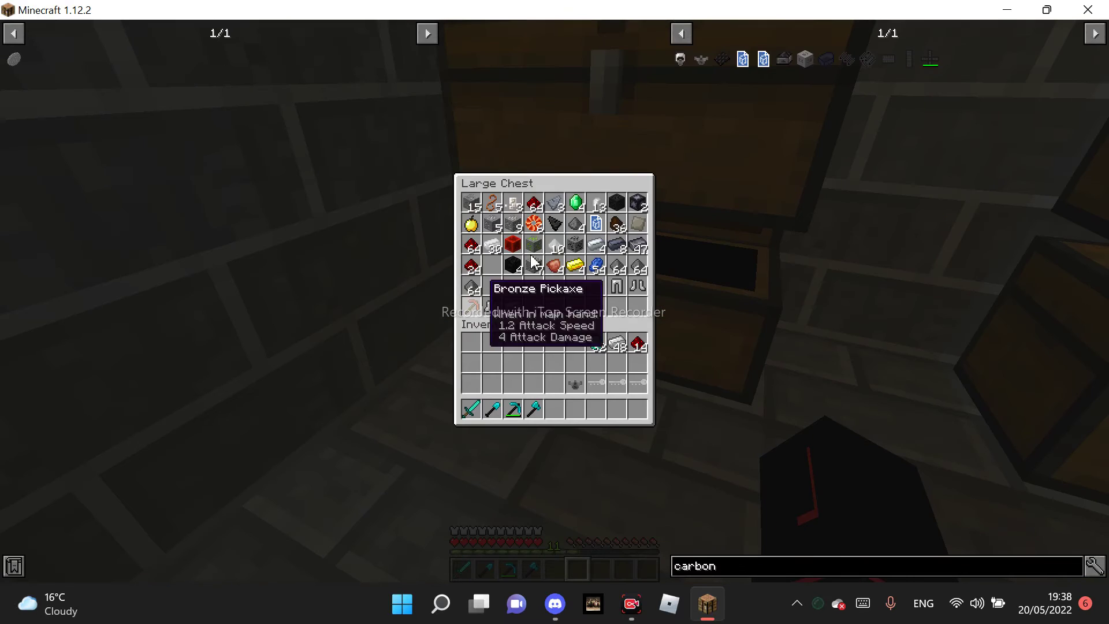
key("e")
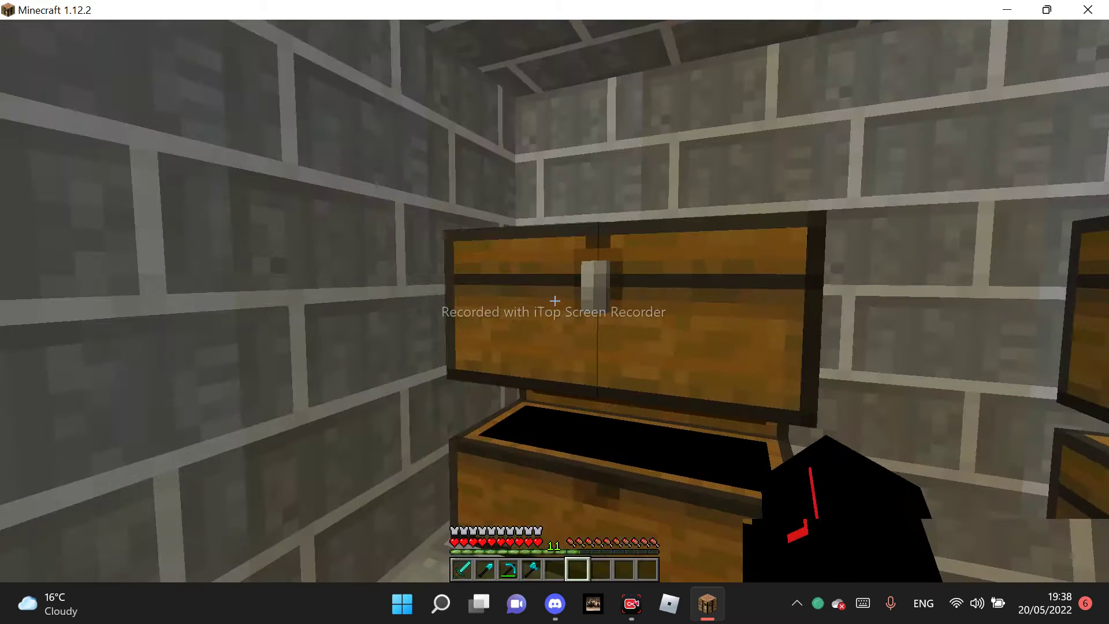
right_click(554, 301)
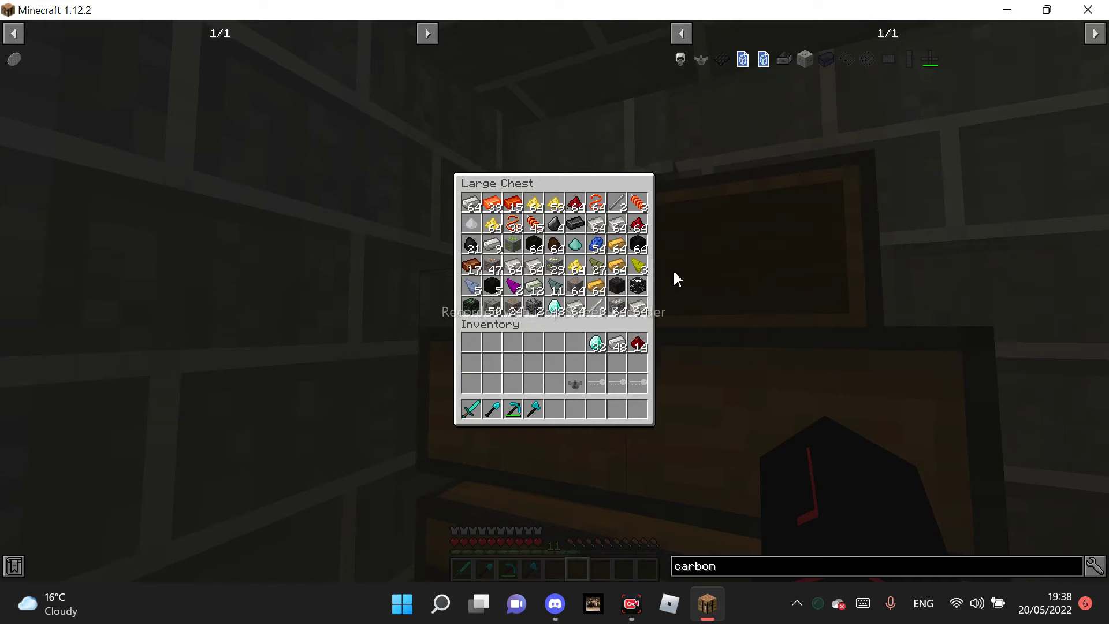
key("e")
right_click(554, 301)
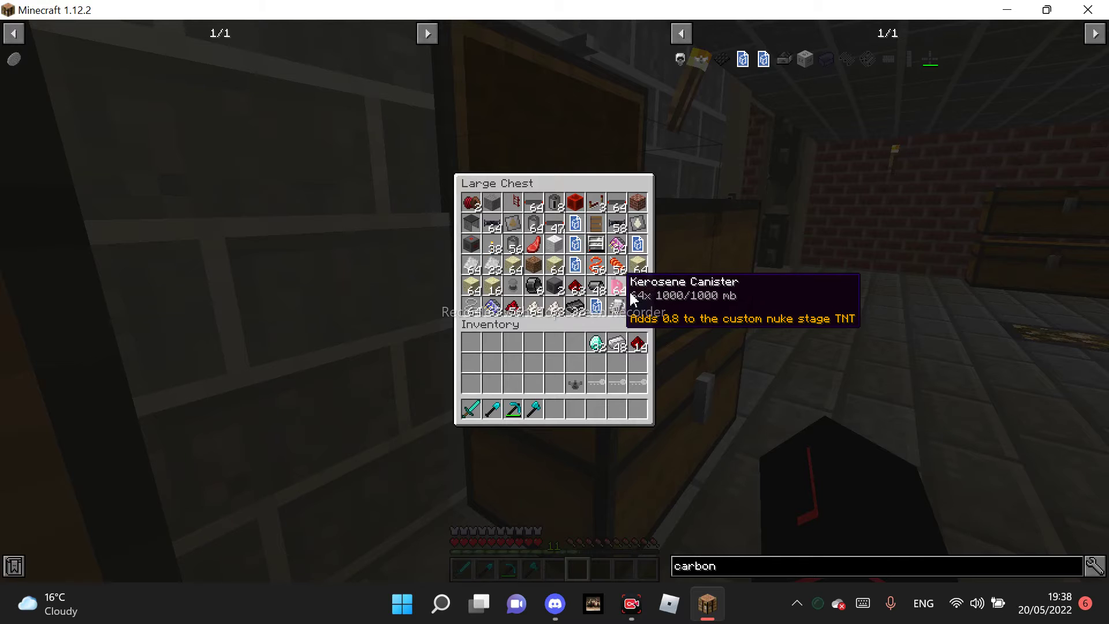
key("e")
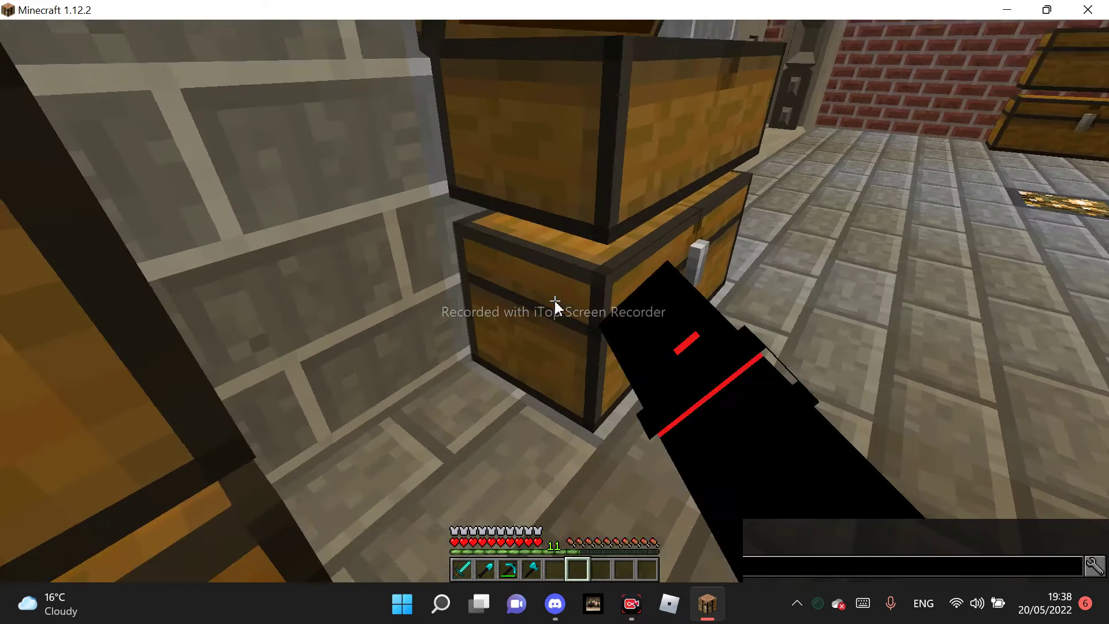
right_click(554, 301)
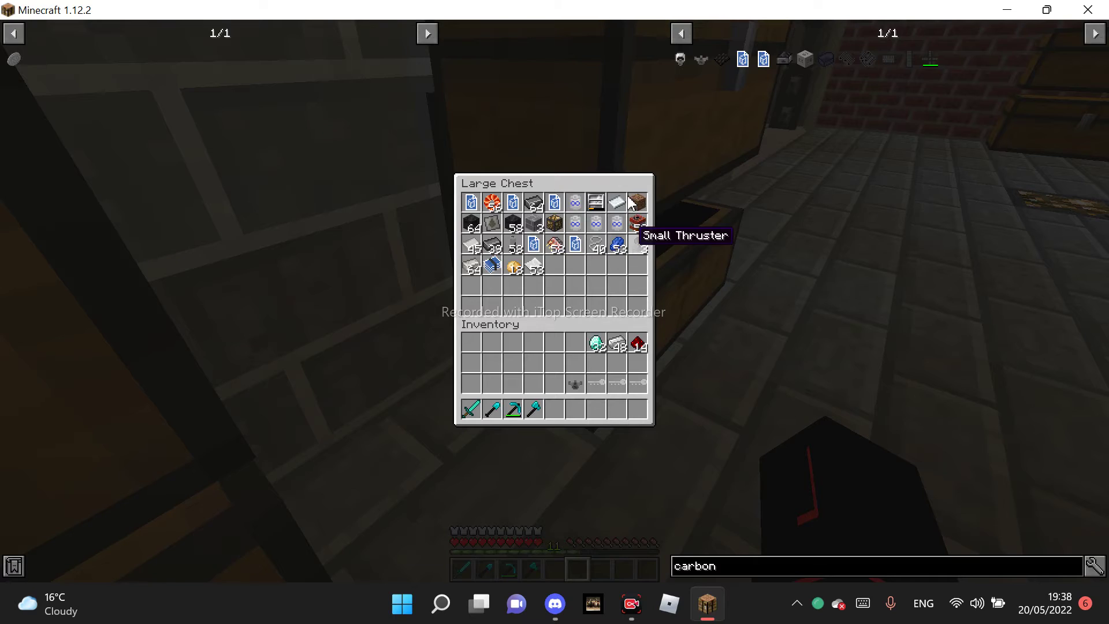
key("e")
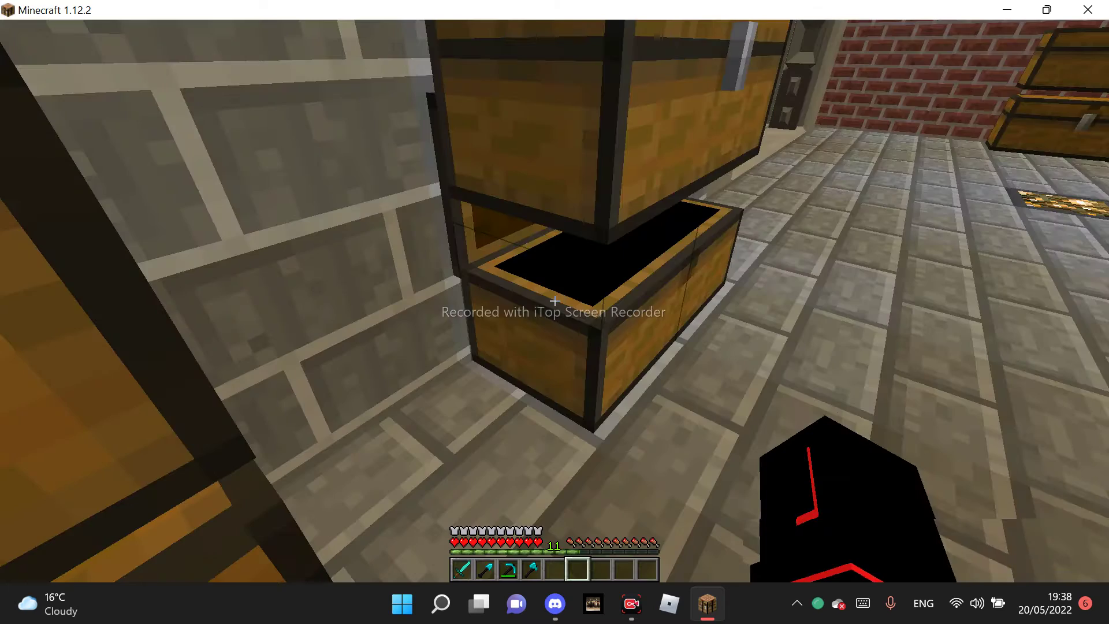
Step: Search the inventory item list for 'crate op'
key("e")
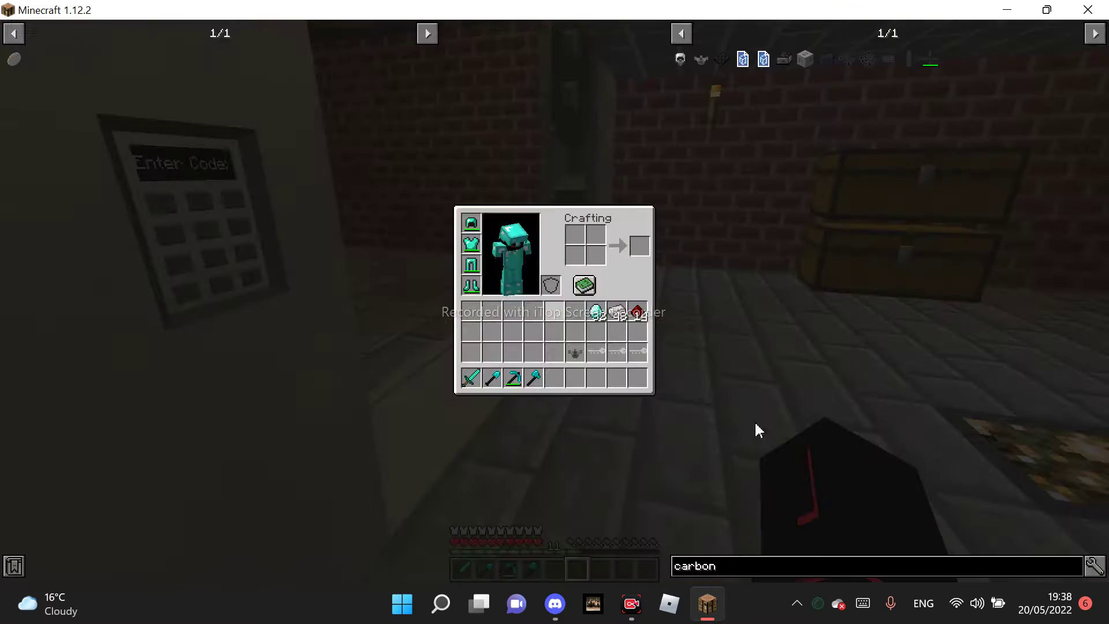
right_click(806, 568)
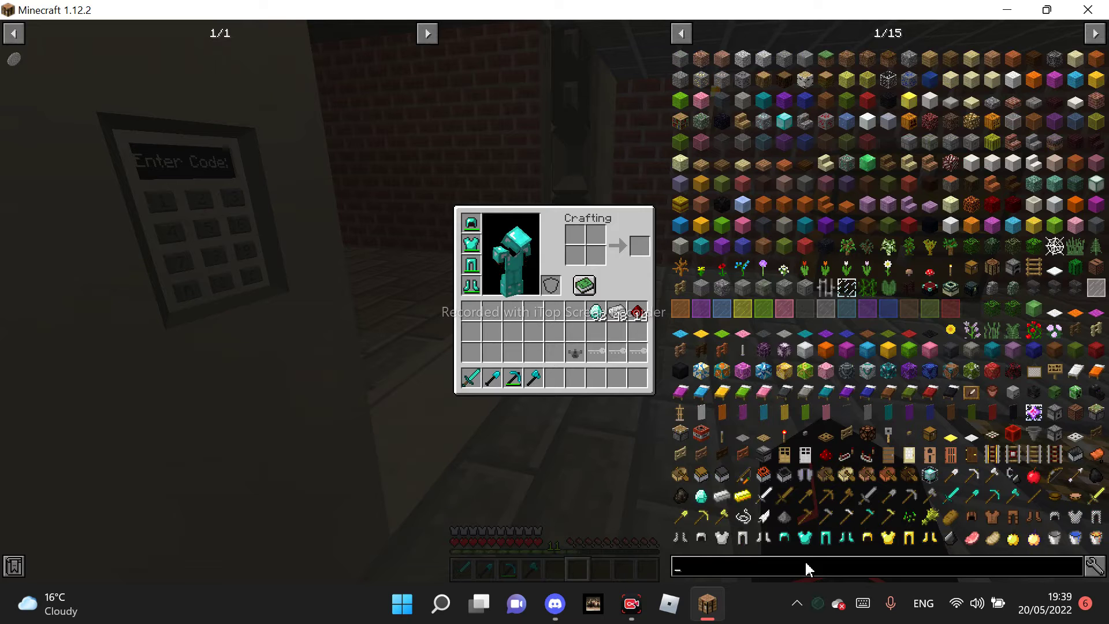
type("ors")
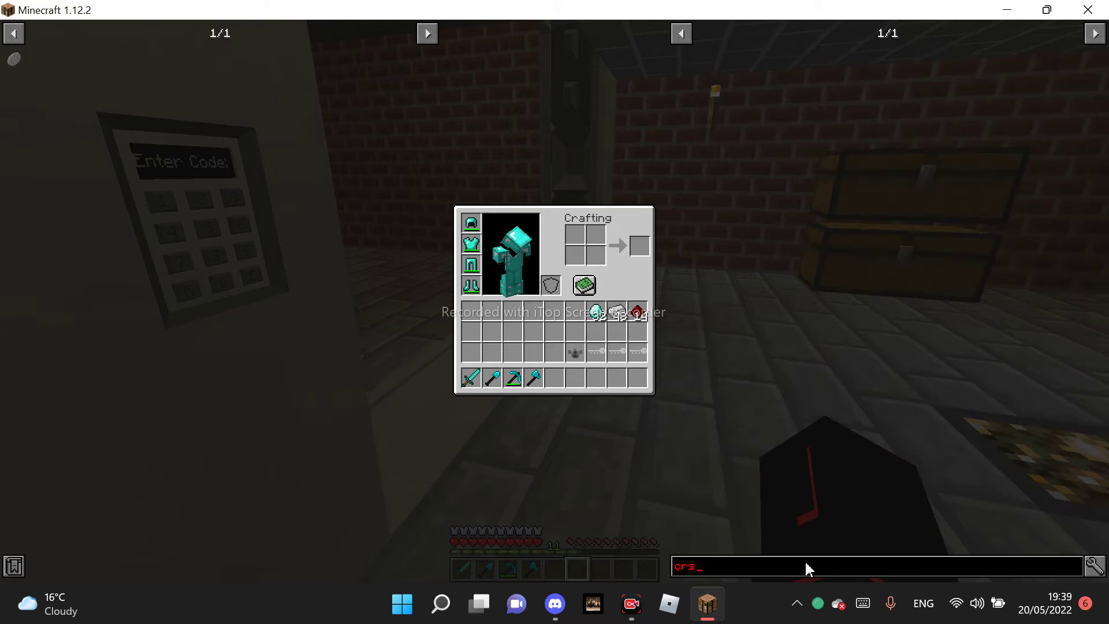
key("BackSpace")
type("a")
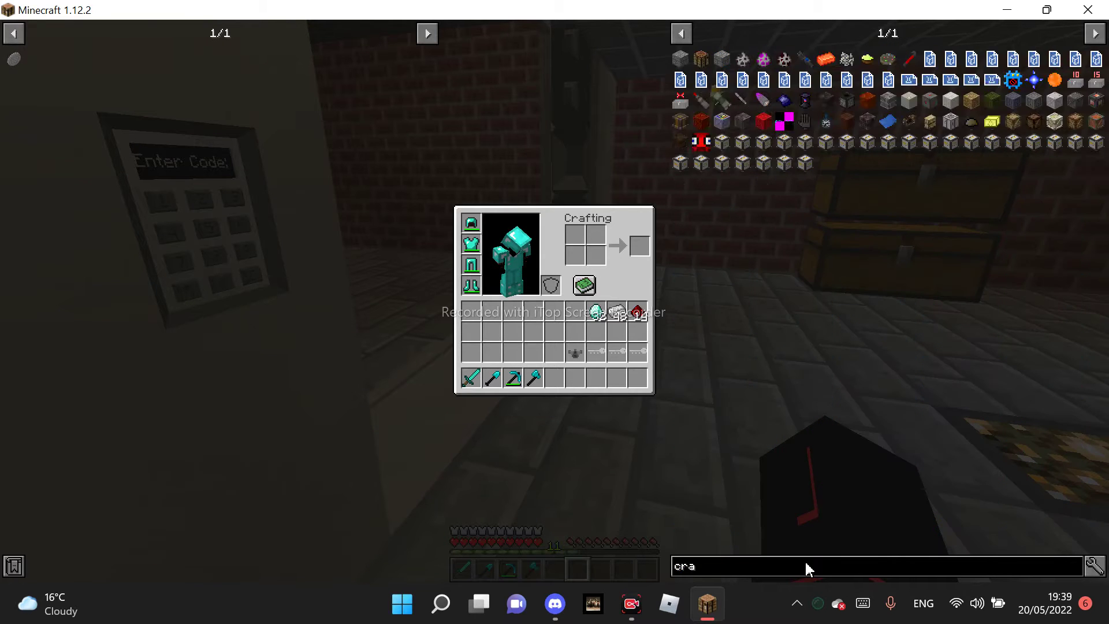
type("te o")
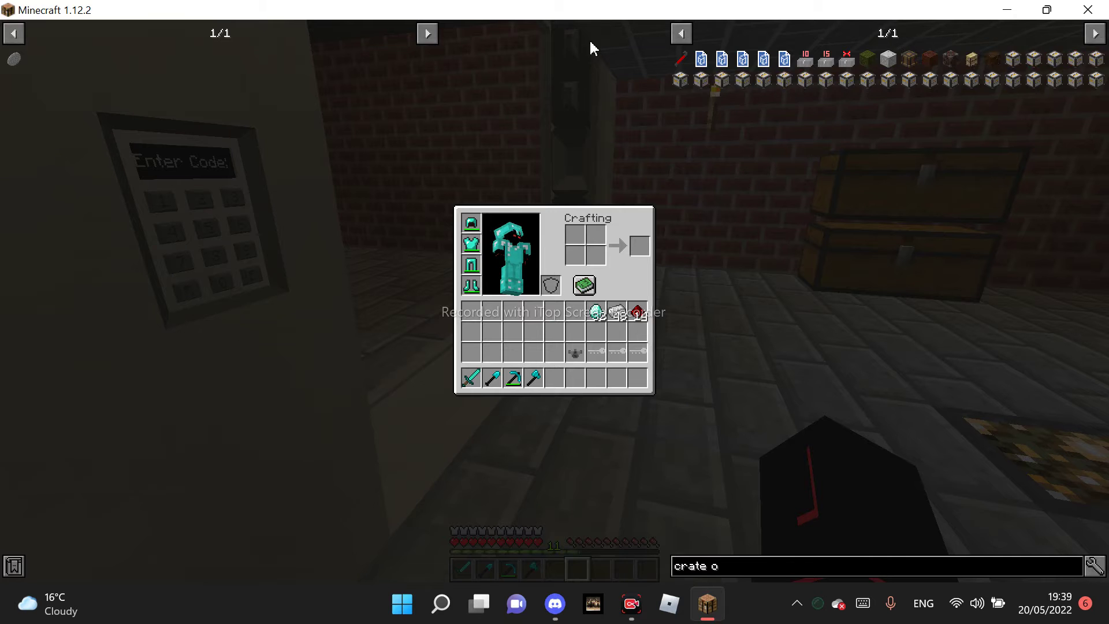
type("p")
Step: View the iron-ingot crowbar recipe, then leave the inventory and open a large chest
left_click(676, 59)
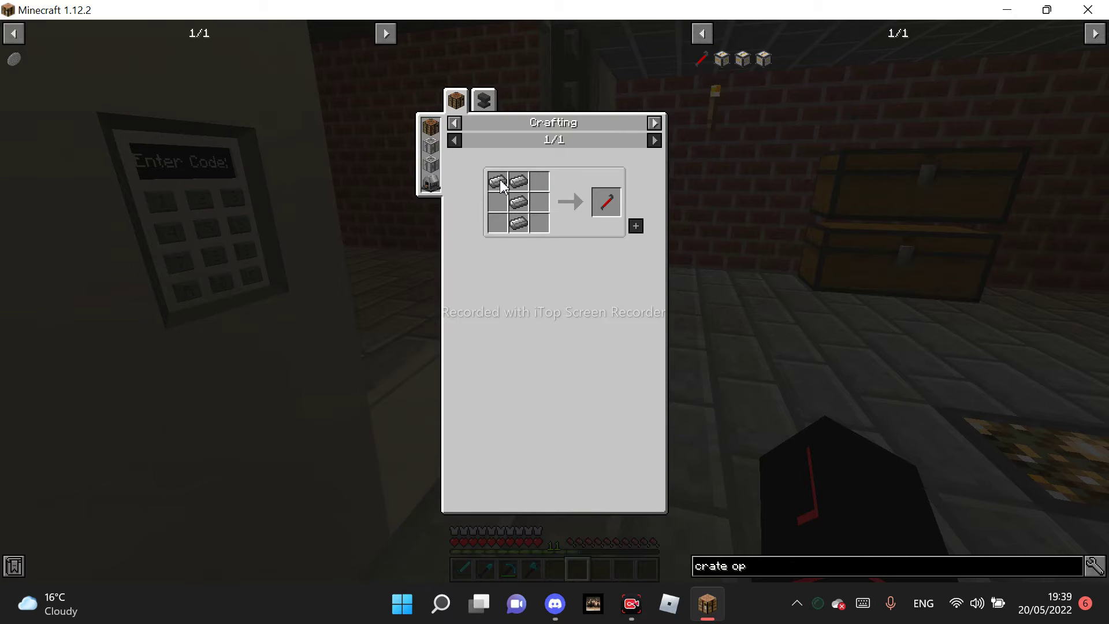
key("Escape")
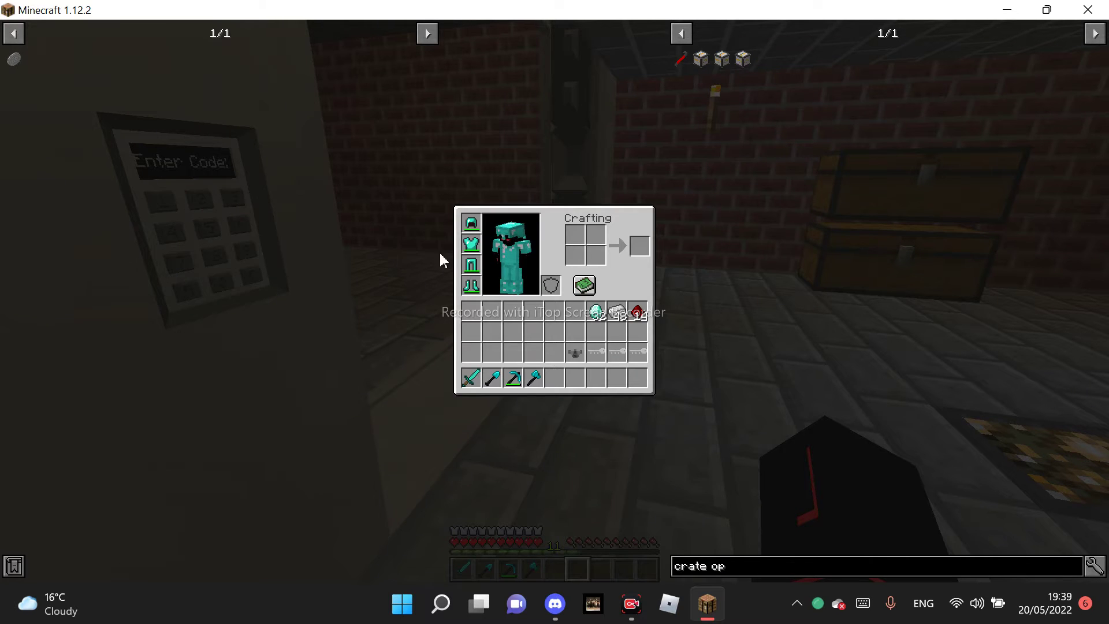
key("Escape")
right_click(554, 312)
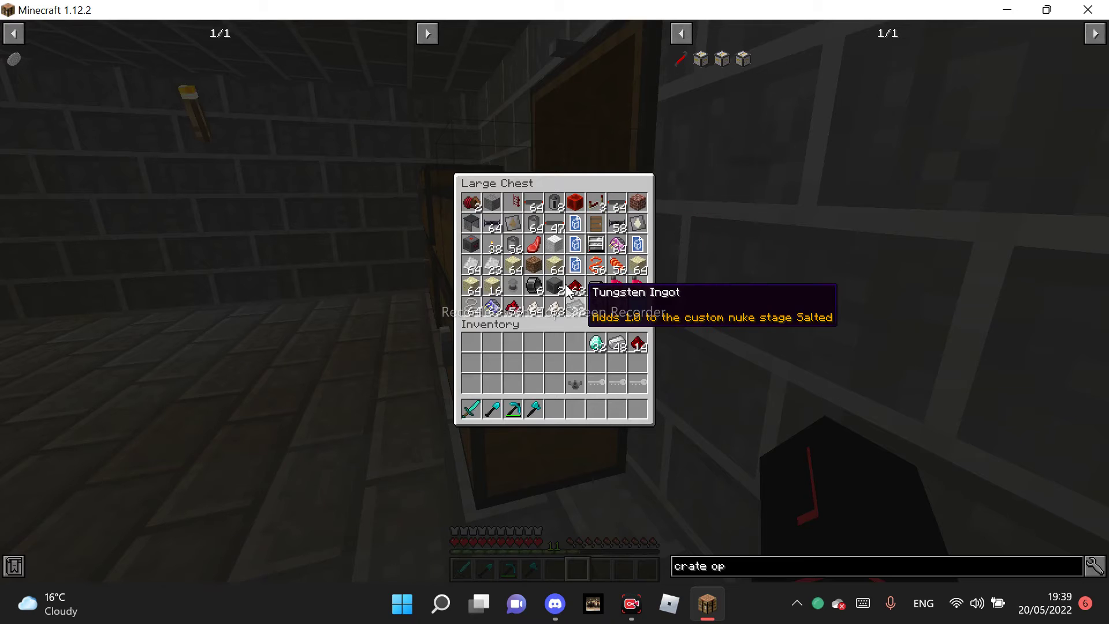
Step: Go through the large chests in turn and move steel ingots into the hotbar
key("Escape")
right_click(555, 312)
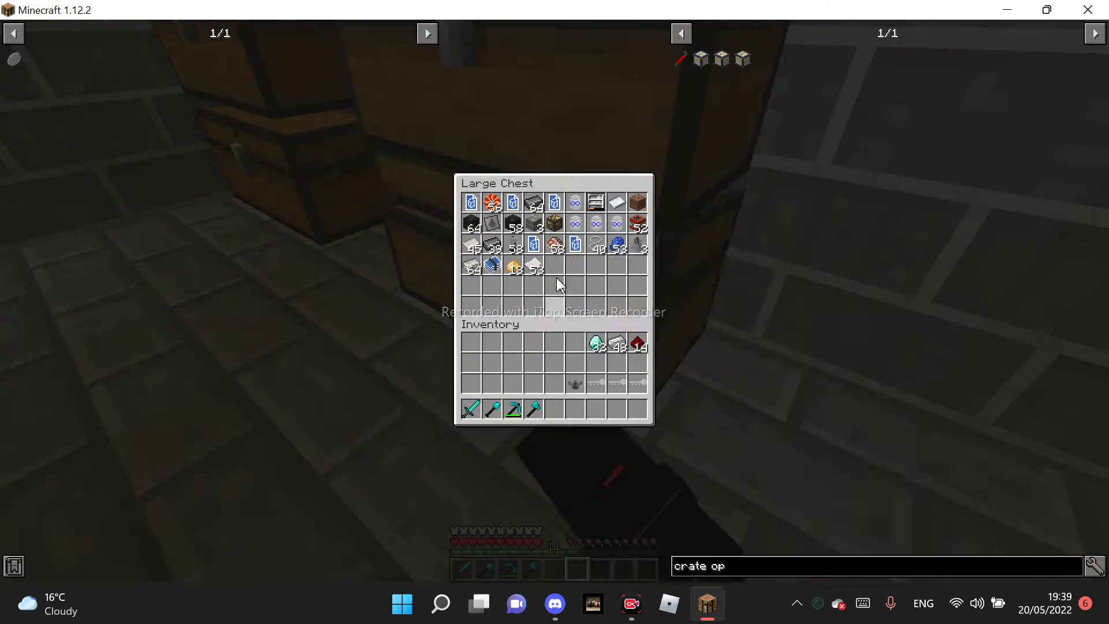
key("Escape")
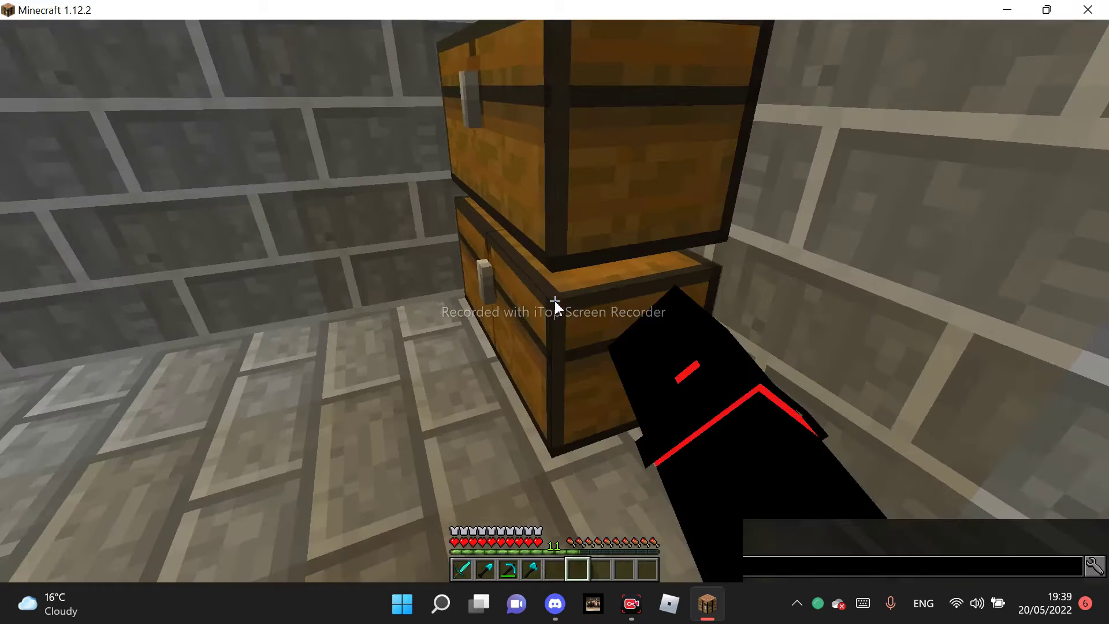
right_click(554, 312)
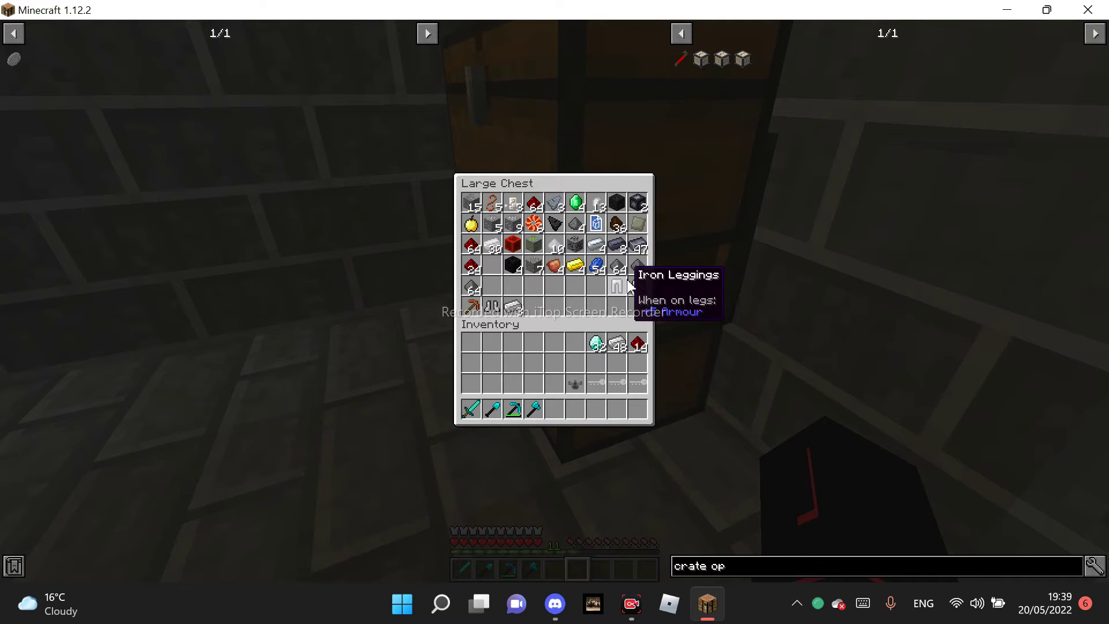
key("Escape")
right_click(555, 303)
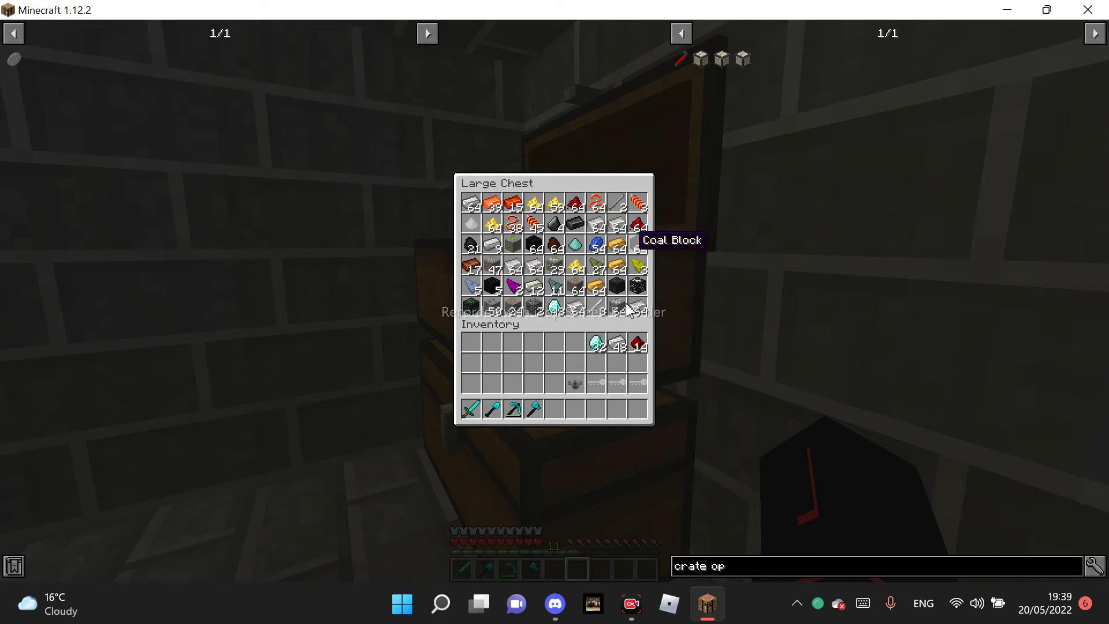
key("Escape")
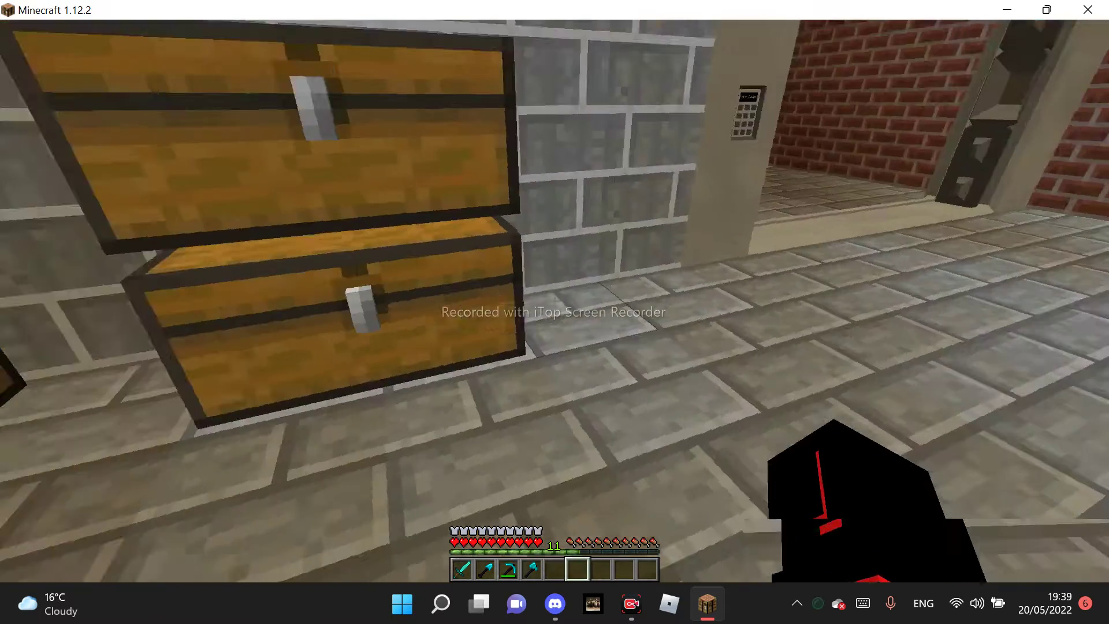
right_click(554, 301)
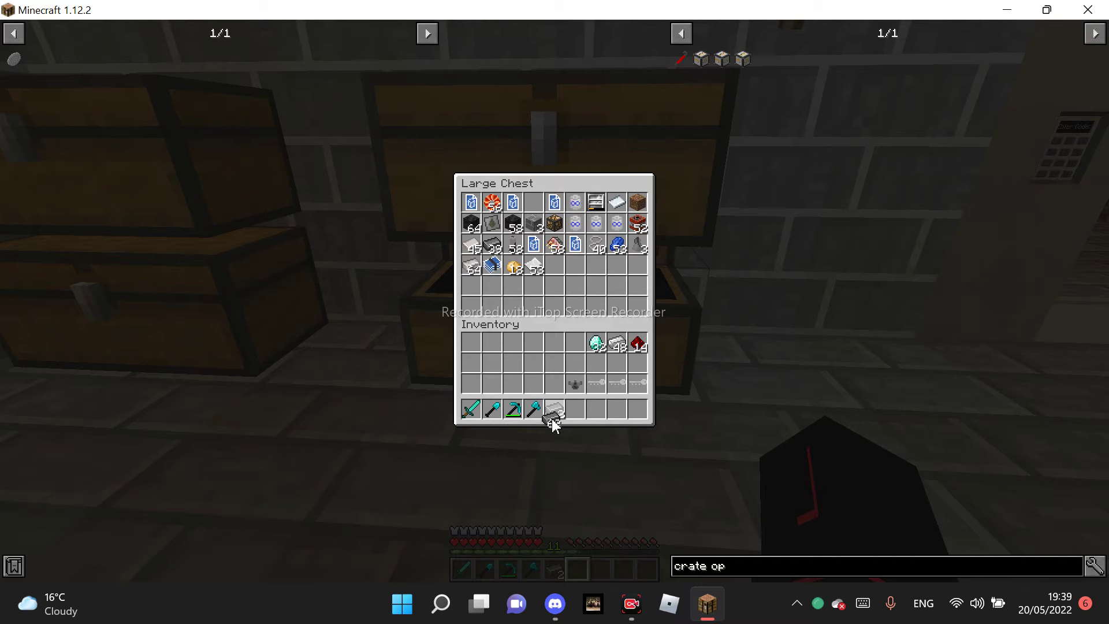
key("Escape")
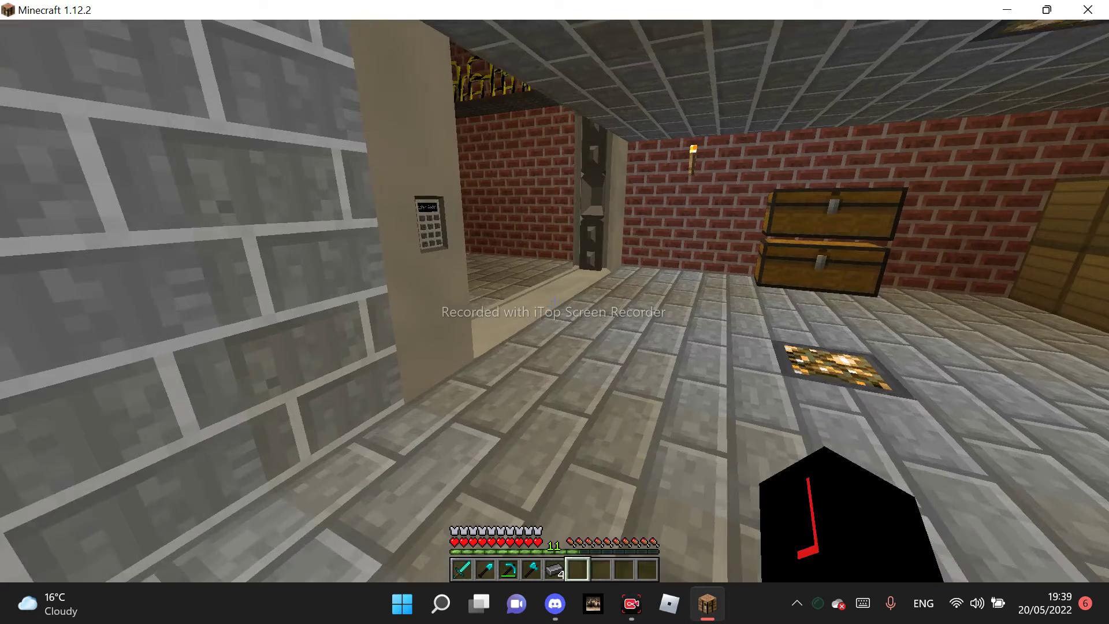
key("w")
Step: Craft the Mk.V Crate Opening Device crowbar from steel ingots into the hotbar
key("w")
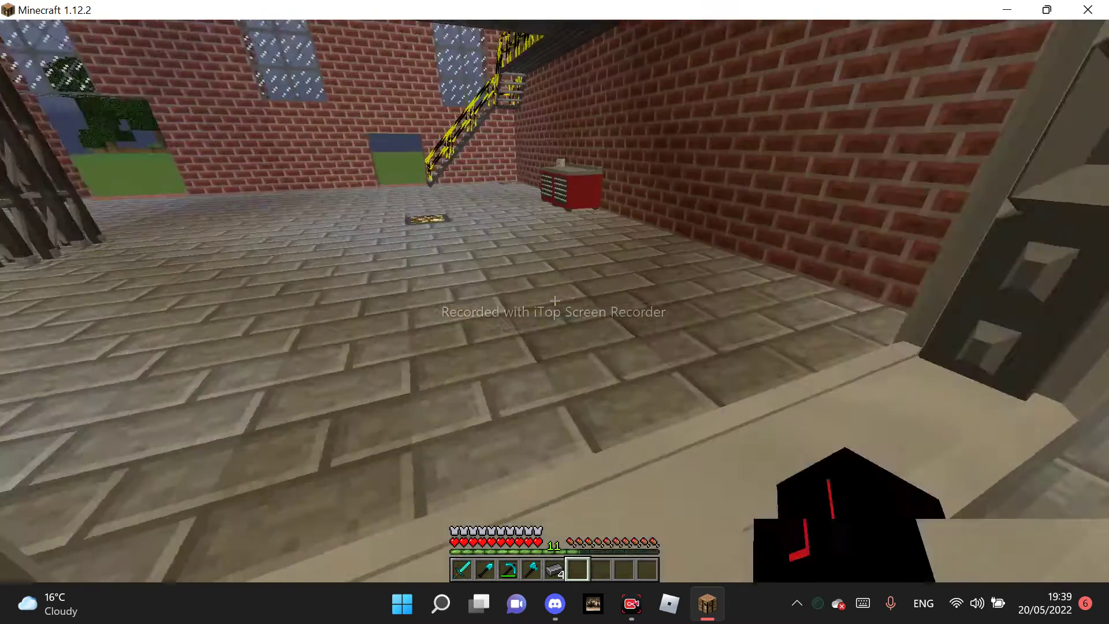
key("w")
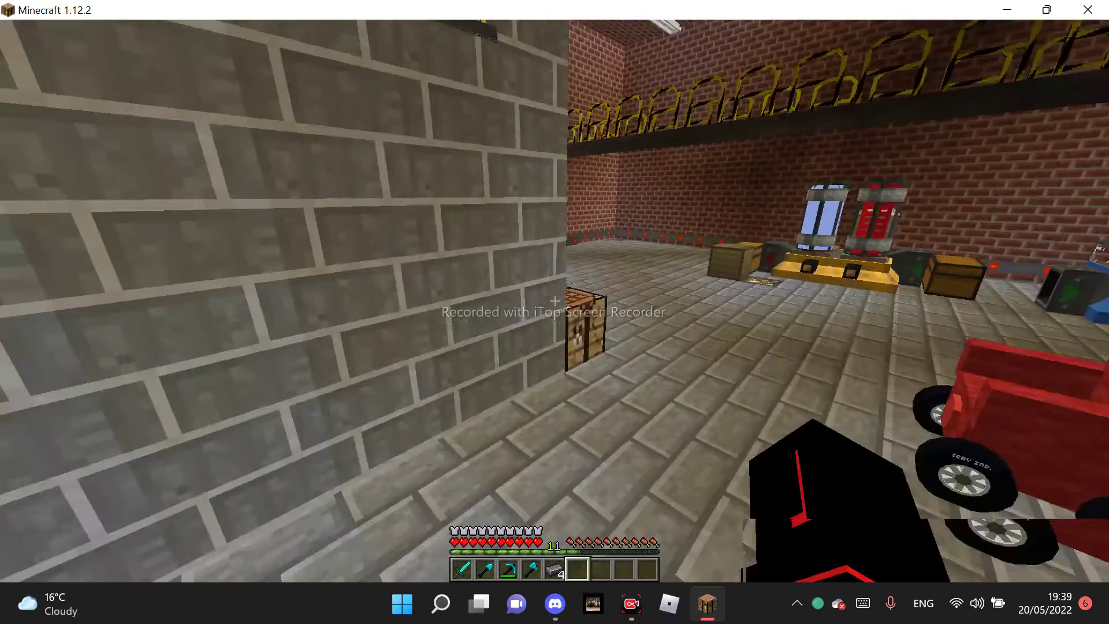
right_click(555, 312)
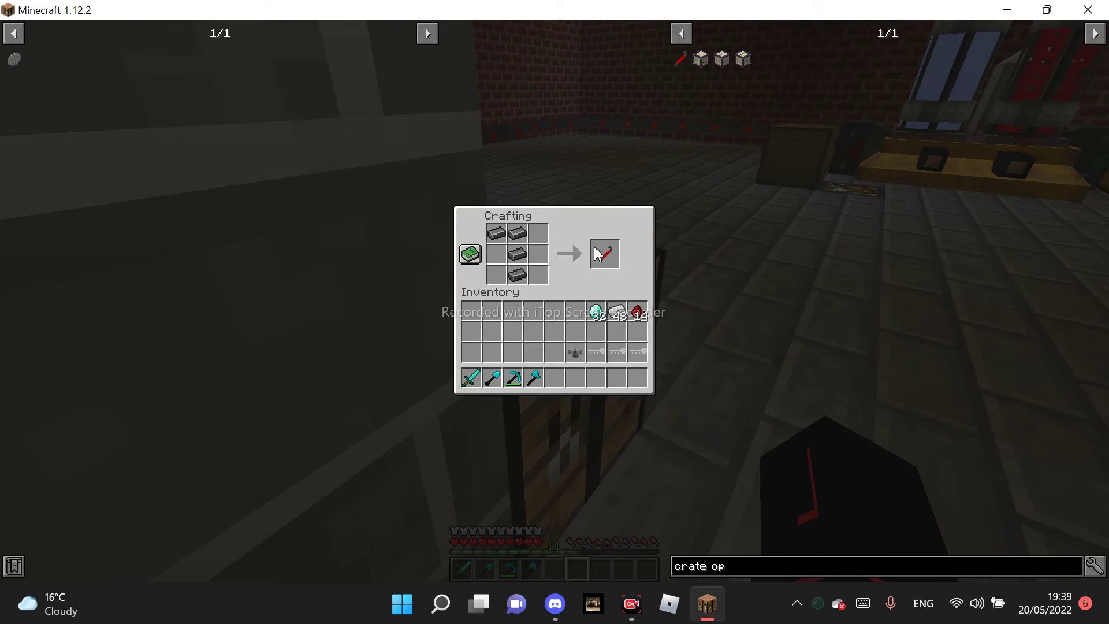
left_click(598, 255)
left_click(557, 380)
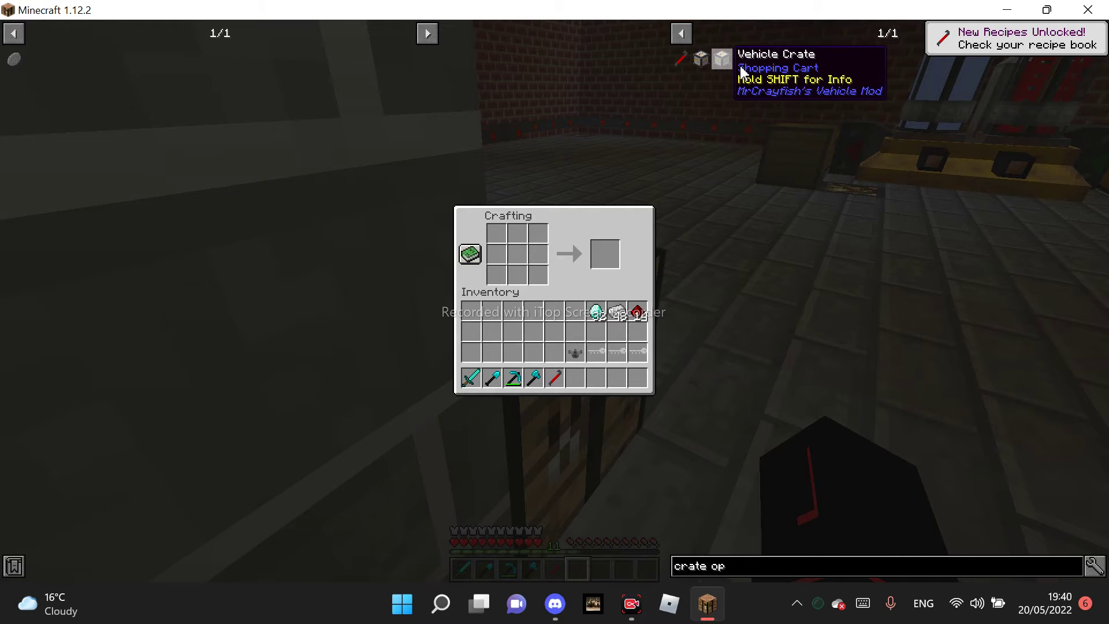
key("Escape")
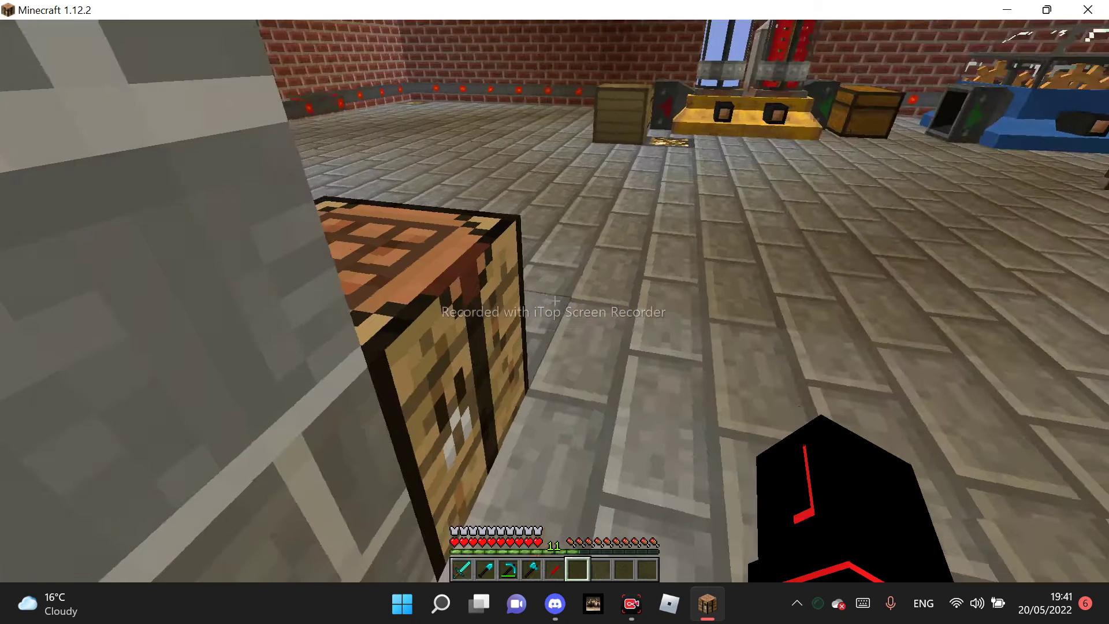
Step: Hold the crowbar, check the inventory, then walk outside and mount the teal jeep
key("5")
key("e")
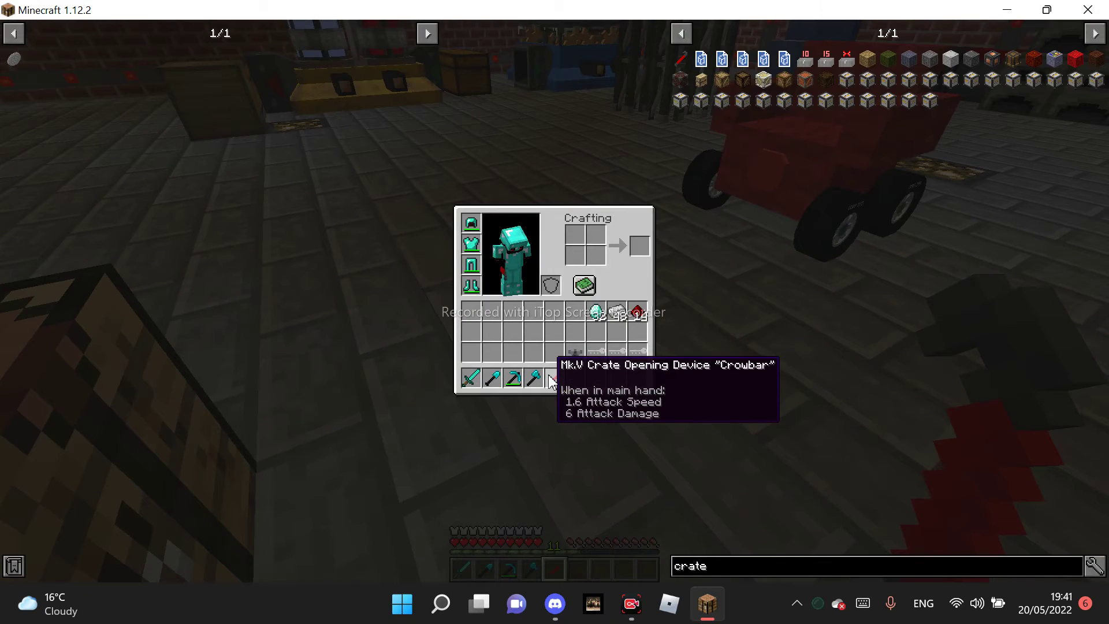
key("e")
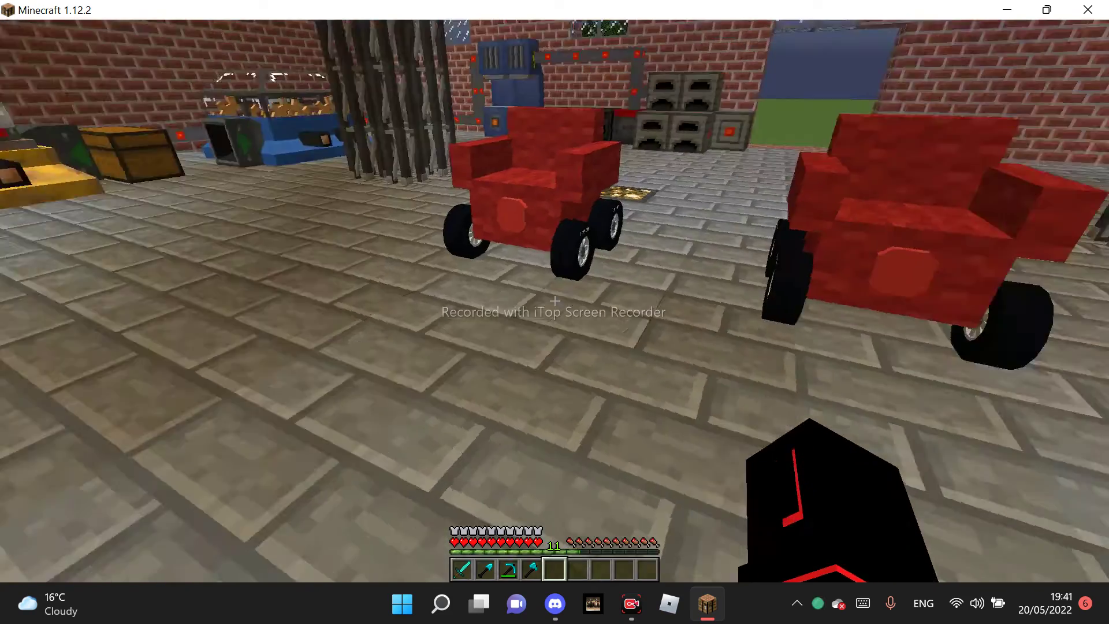
key("w")
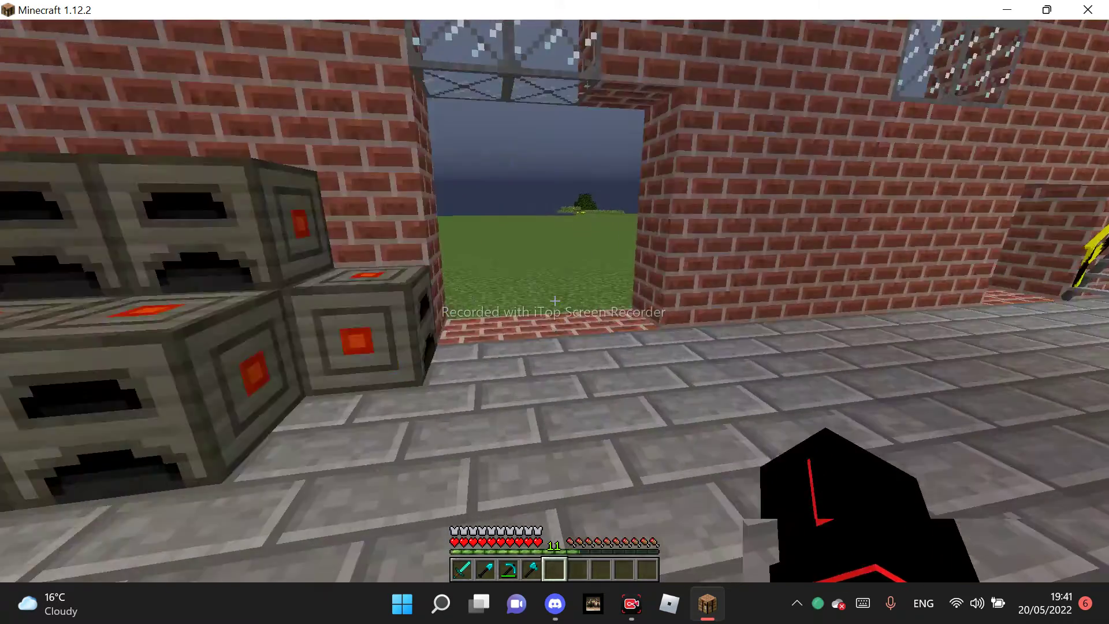
key("w")
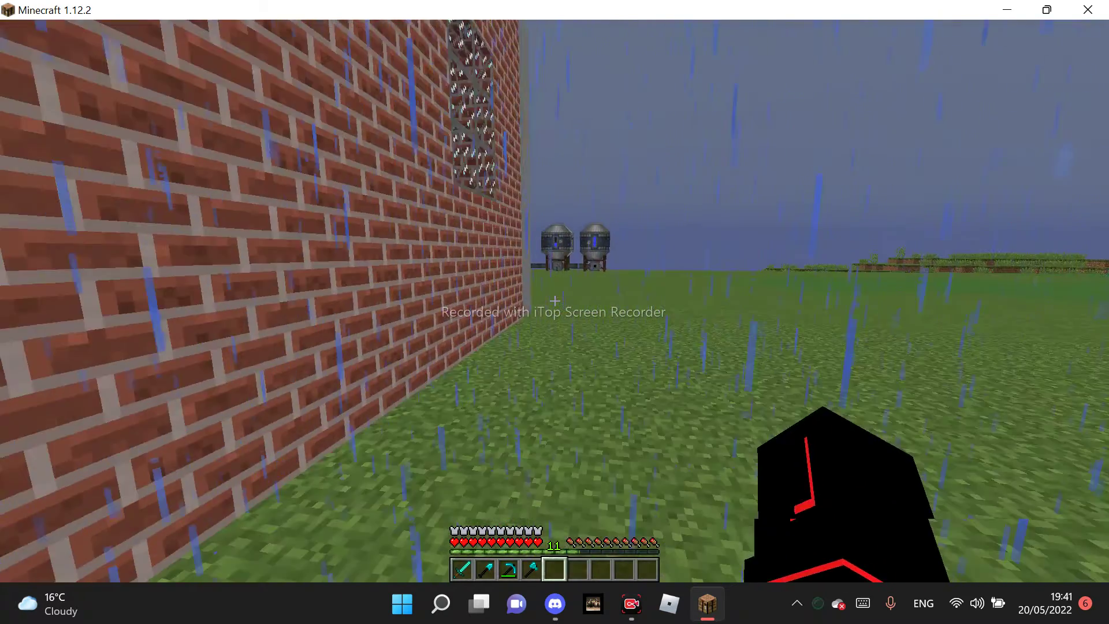
key("w")
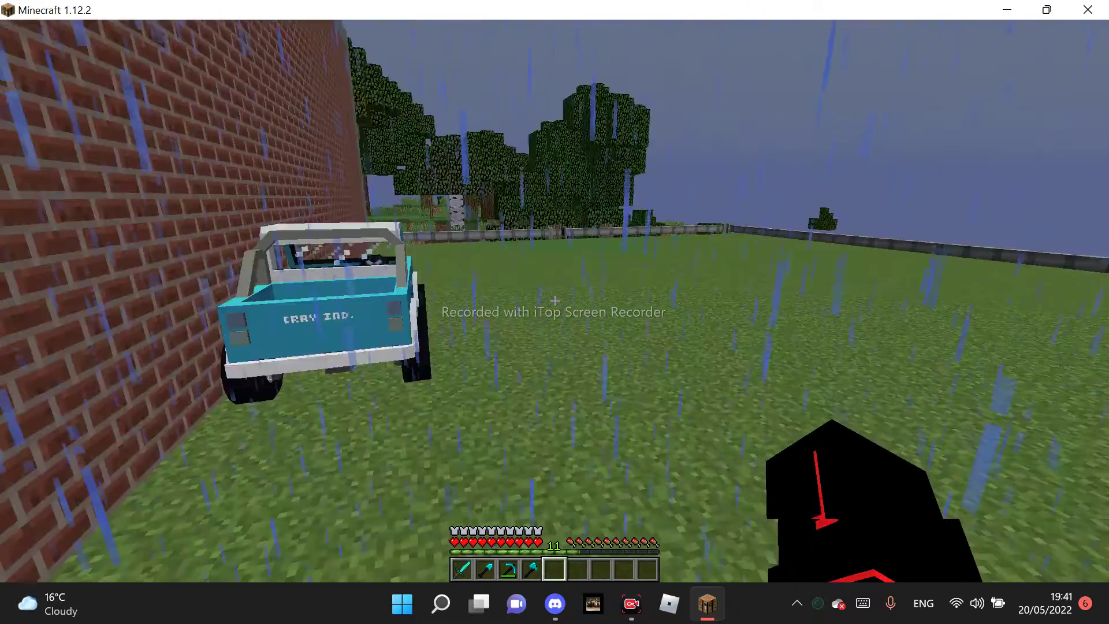
key("w")
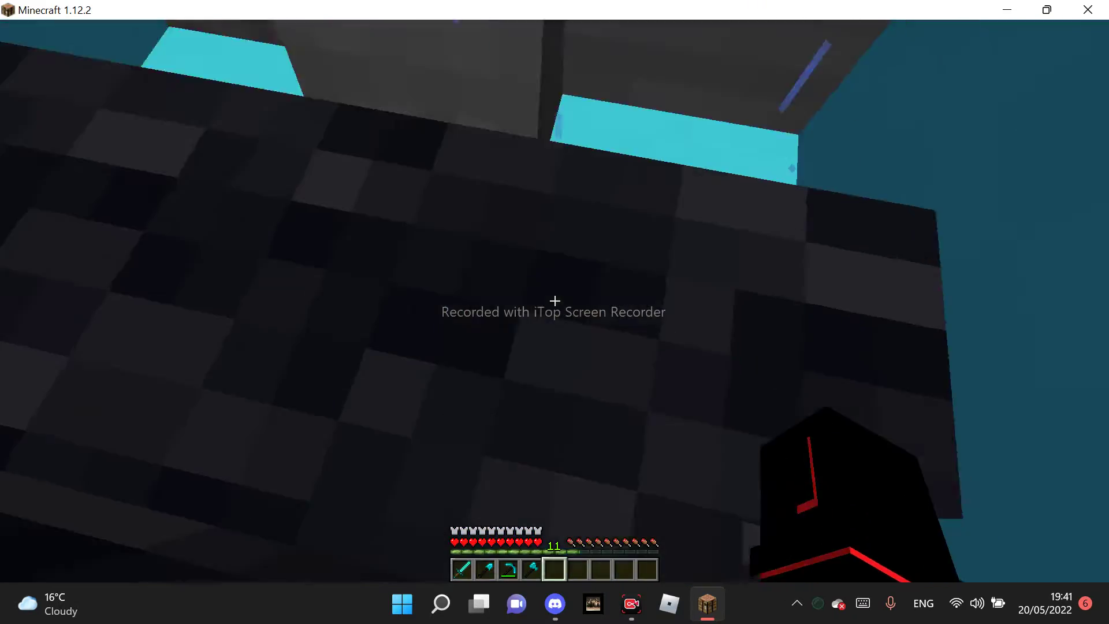
right_click(554, 300)
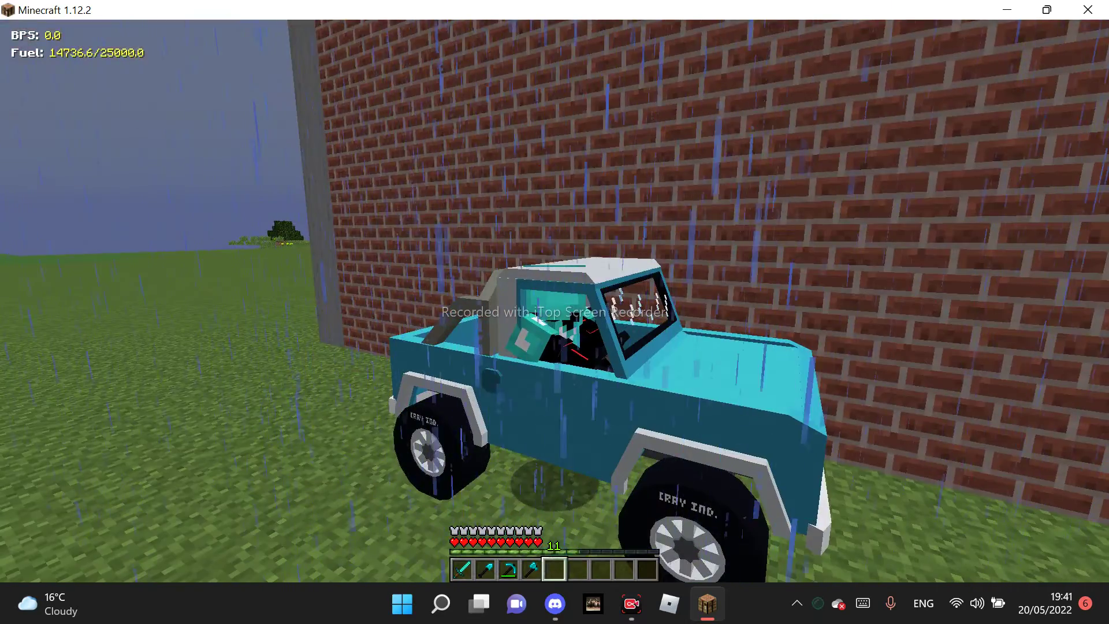
Step: Drive the teal jeep across the field and stop at the building doorway
key("w")
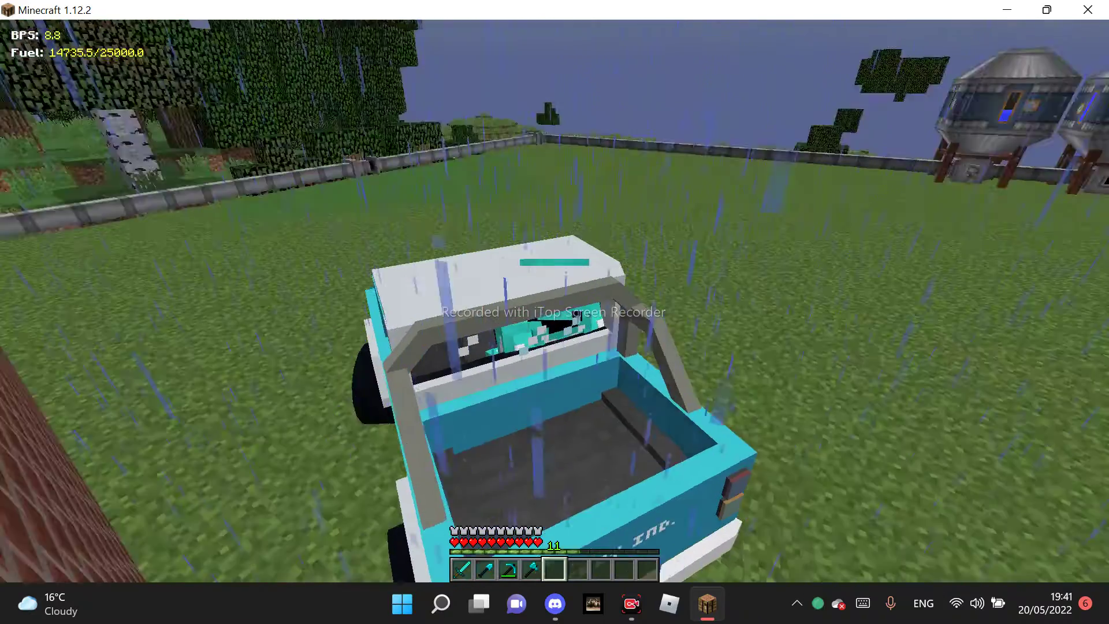
key("d")
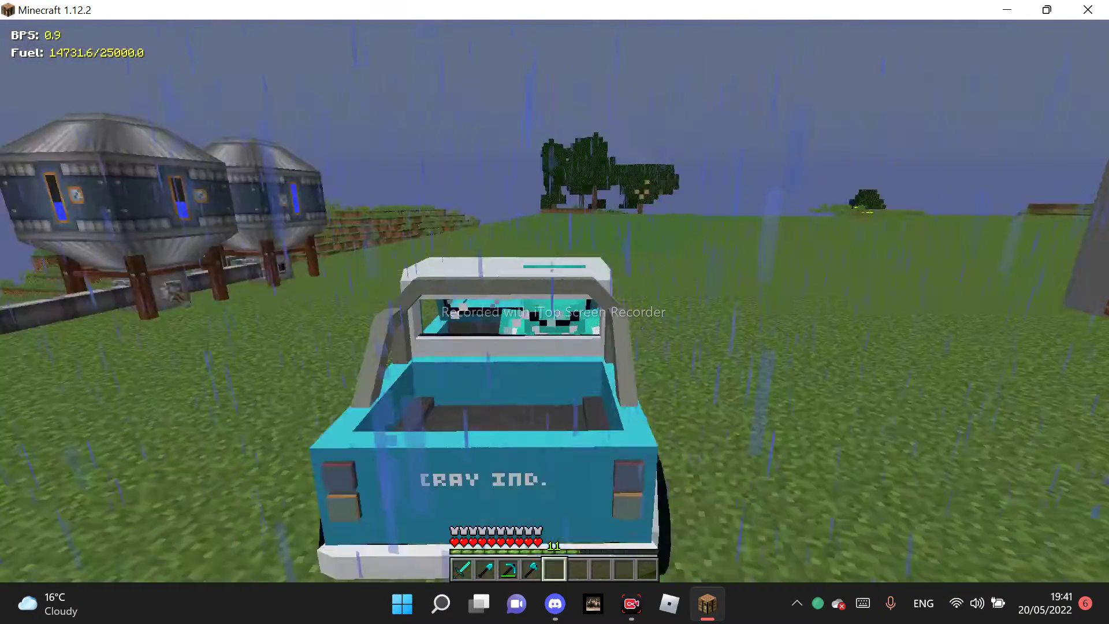
key("a")
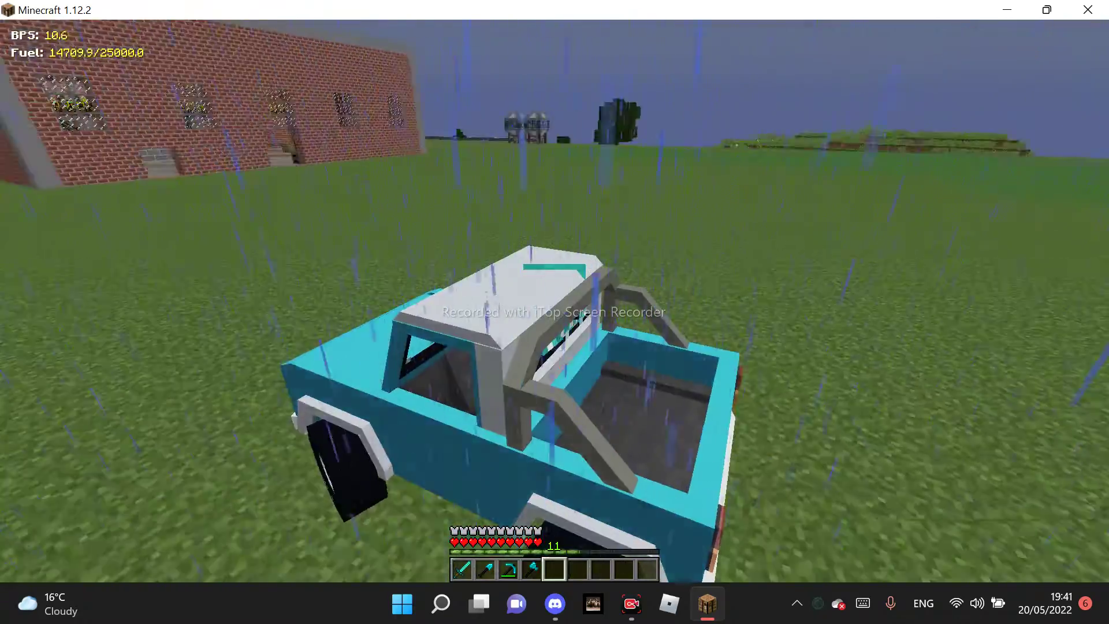
key("w")
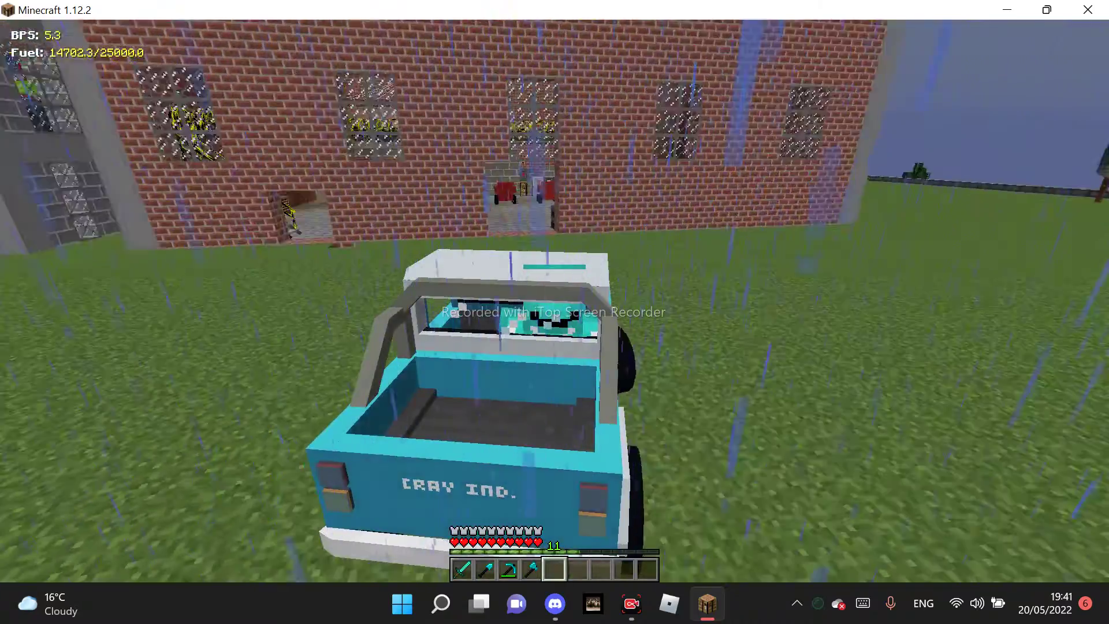
key("a")
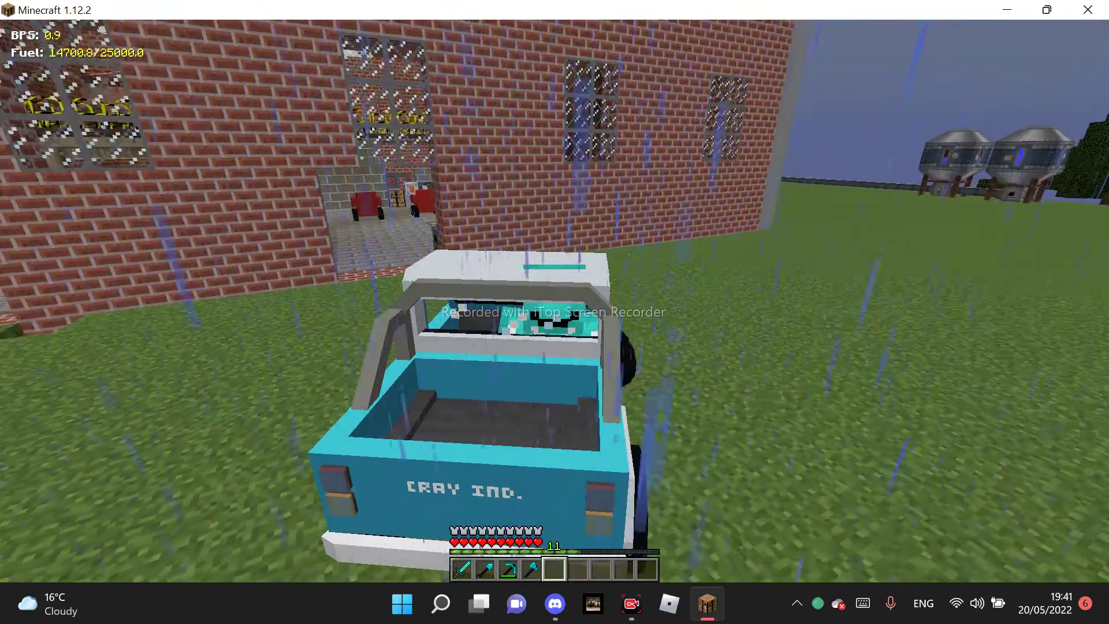
key("w")
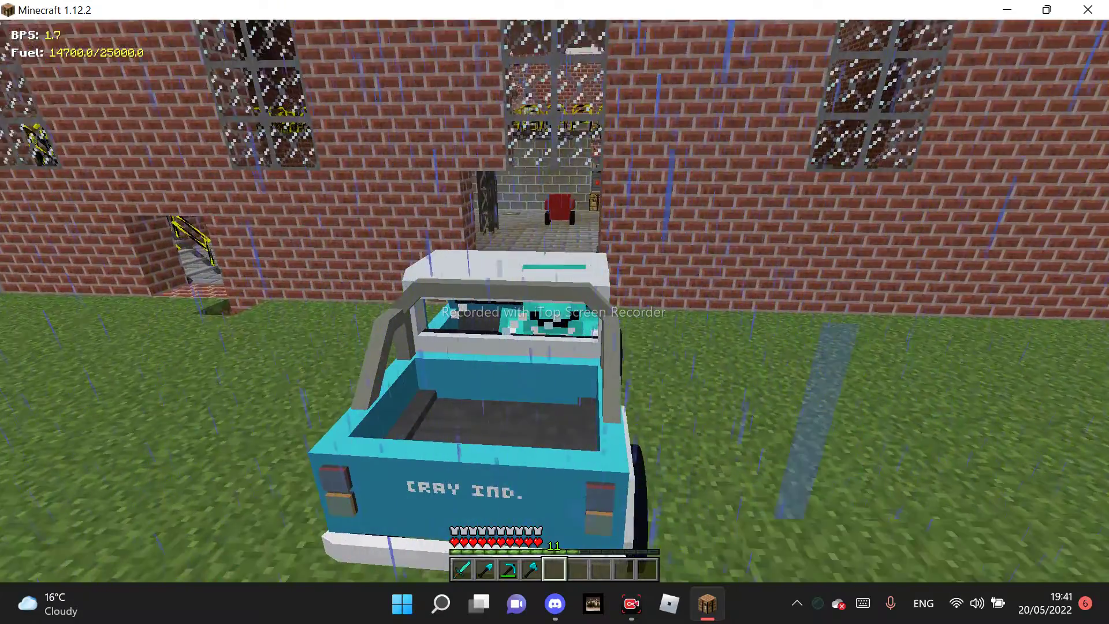
key("w")
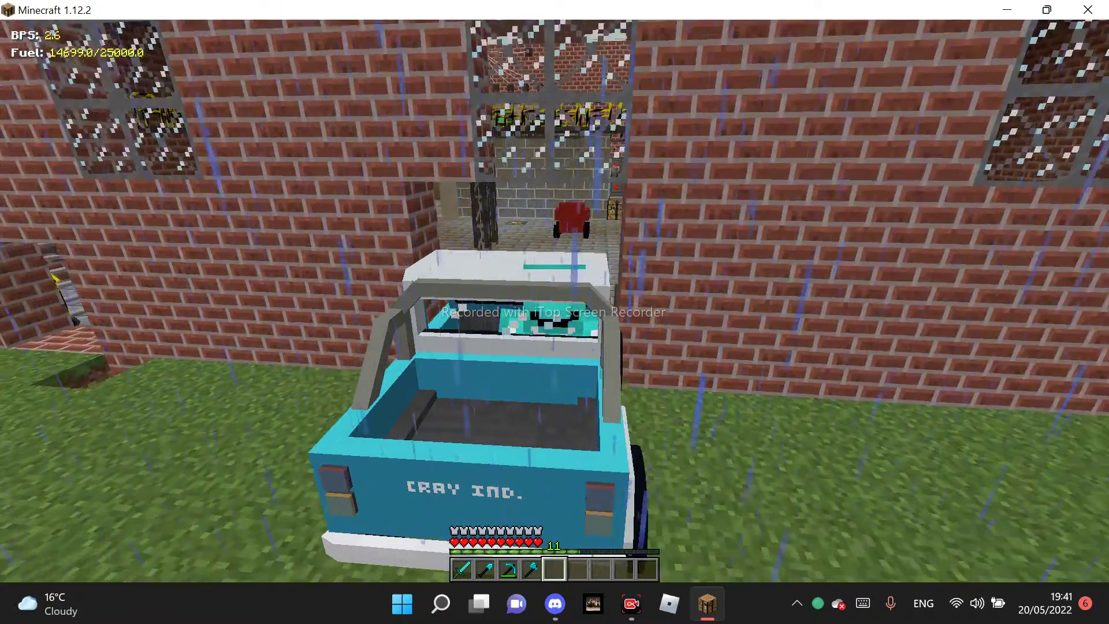
Step: Dismount the jeep, walk inside, and open the red vehicle workbench
key("shift")
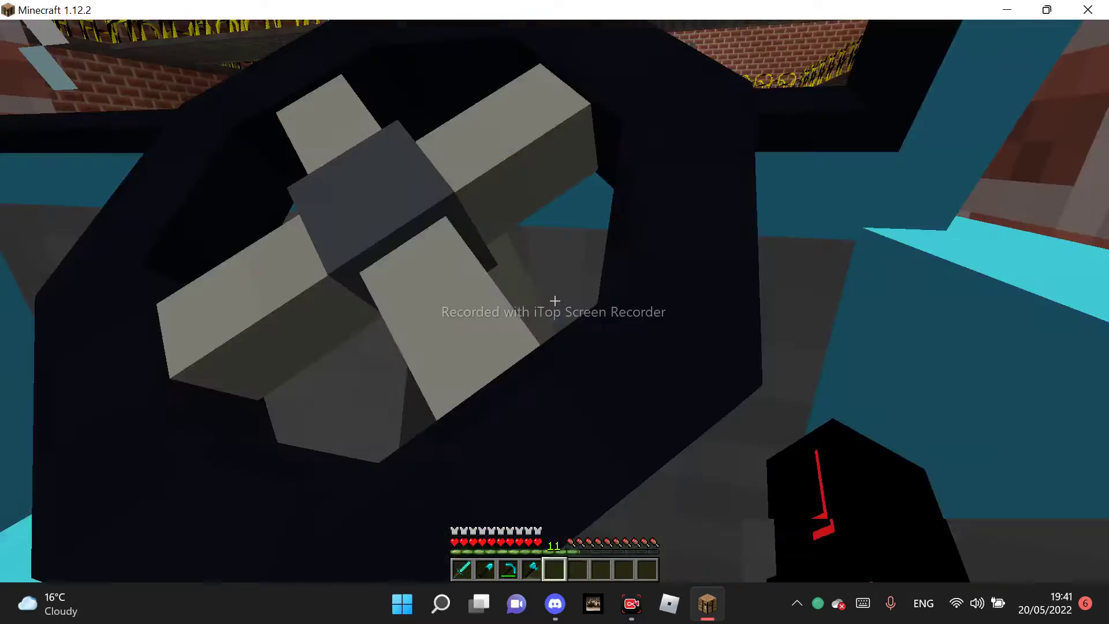
key("w")
key("w")
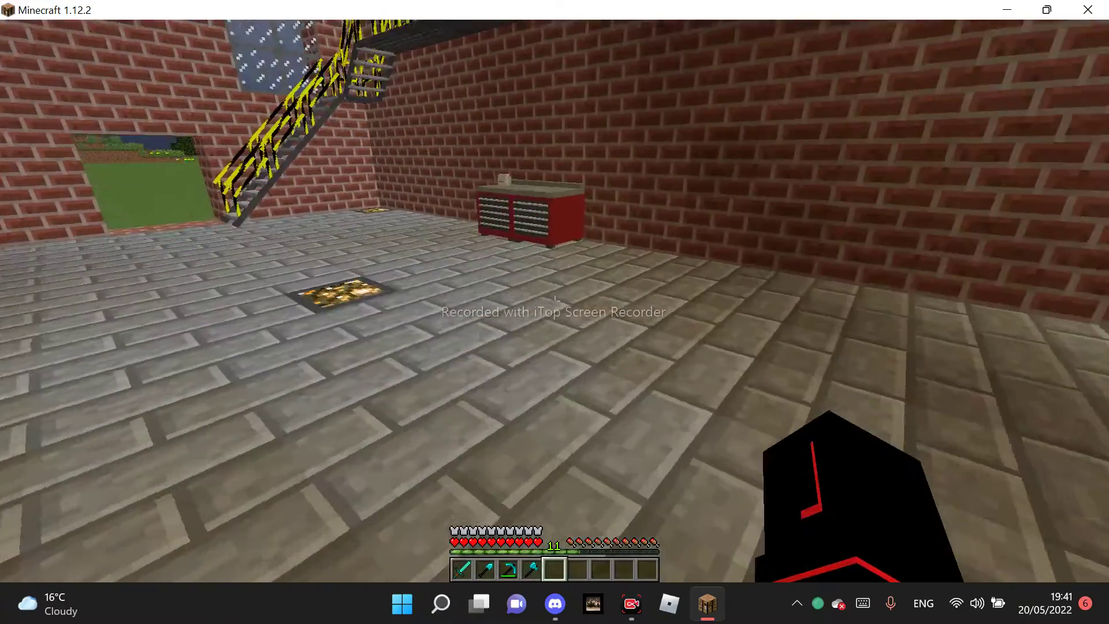
key("w")
right_click(555, 312)
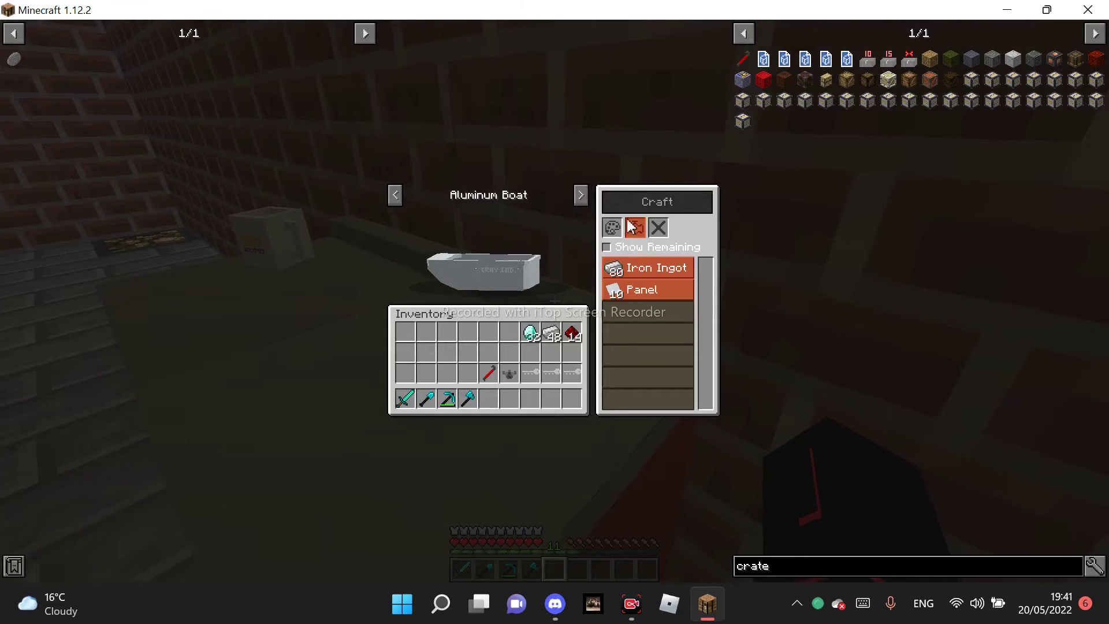
Step: Page through the vehicle recipes past the Mini Bike to the Sports Plane
left_click(580, 196)
left_click(581, 198)
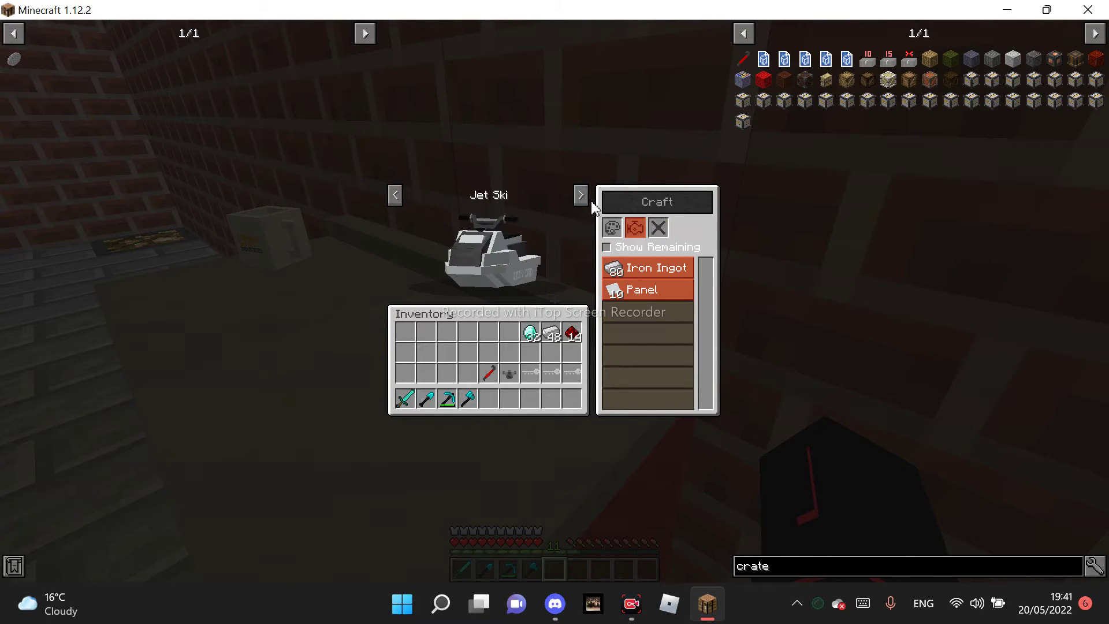
left_click(581, 196)
left_click(585, 197)
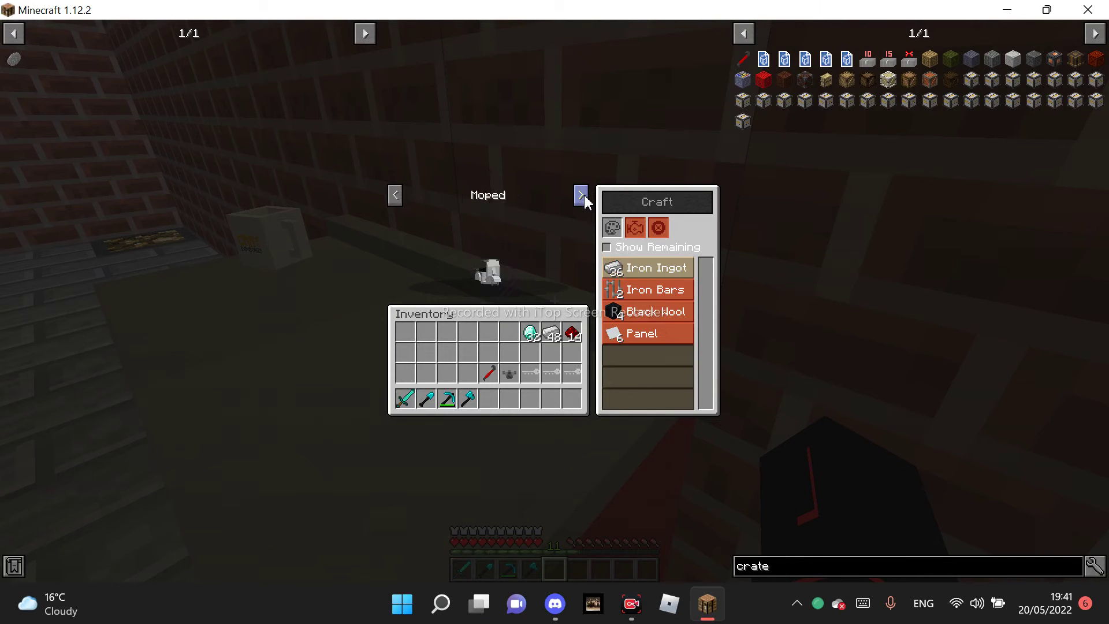
left_click(585, 195)
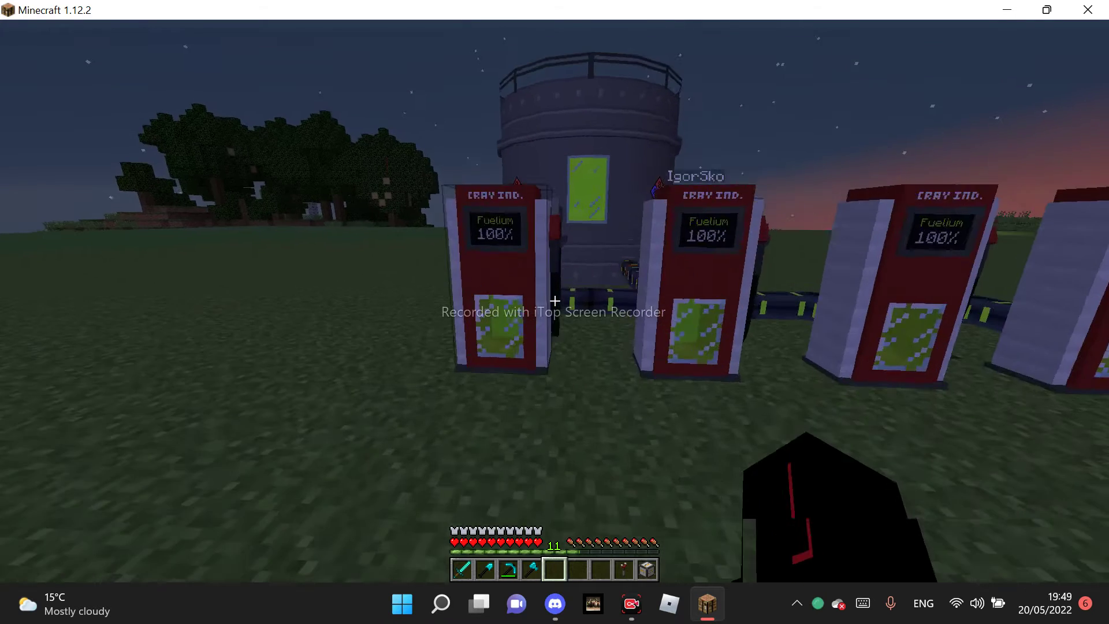
Step: Walk between the fuel pumps to the blue car and get in
key("w")
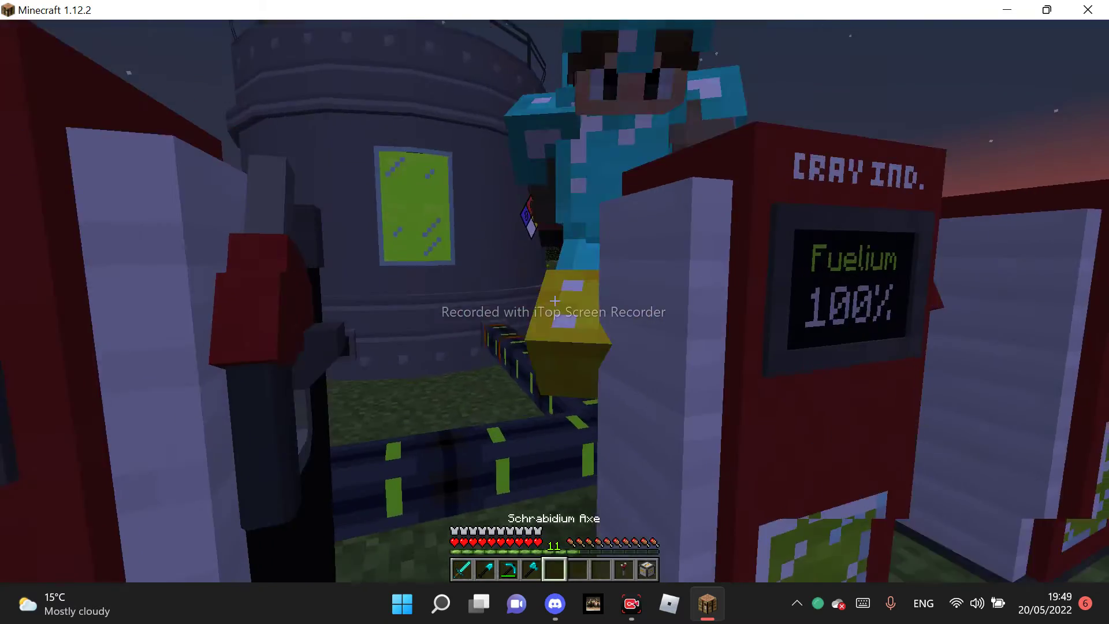
scroll(554, 300, "down", 2)
scroll(555, 300, "down", 2)
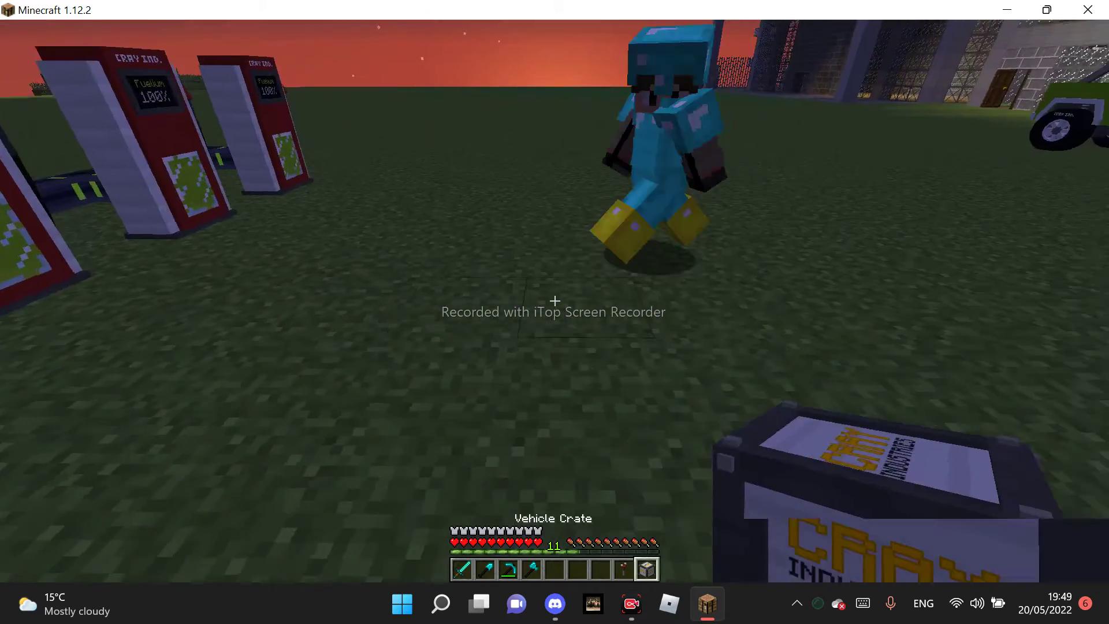
scroll(555, 300, "up", 2)
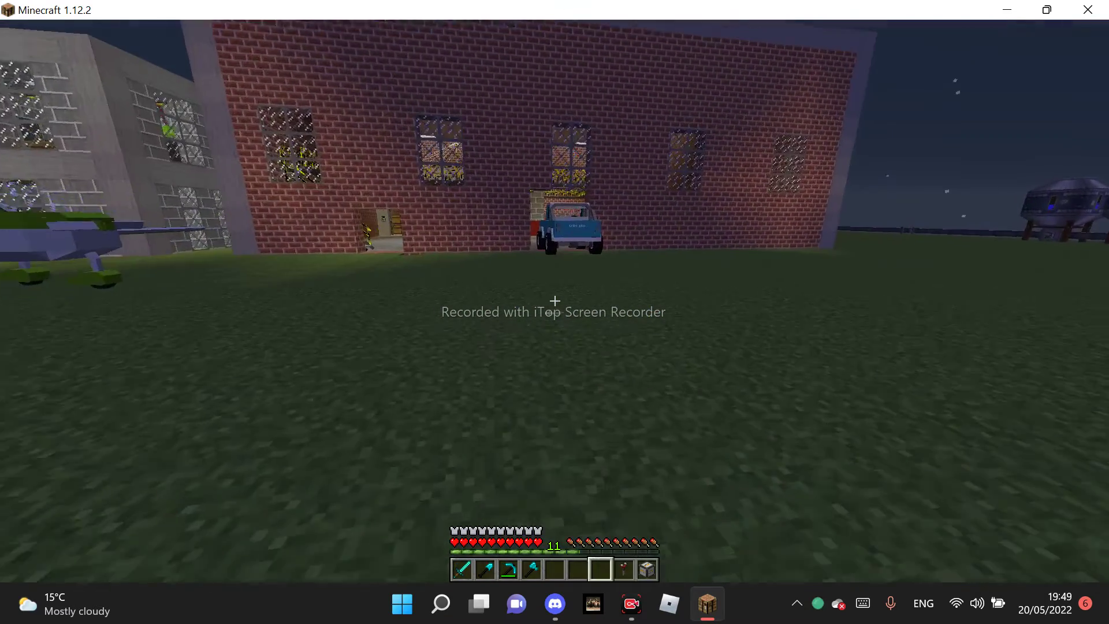
key("w")
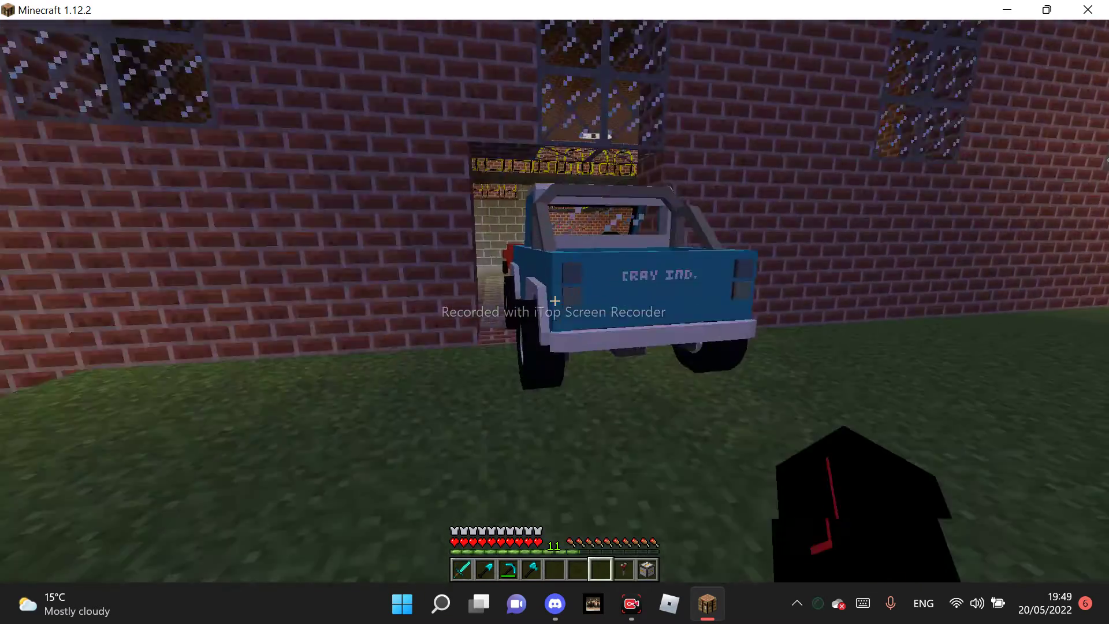
key("w")
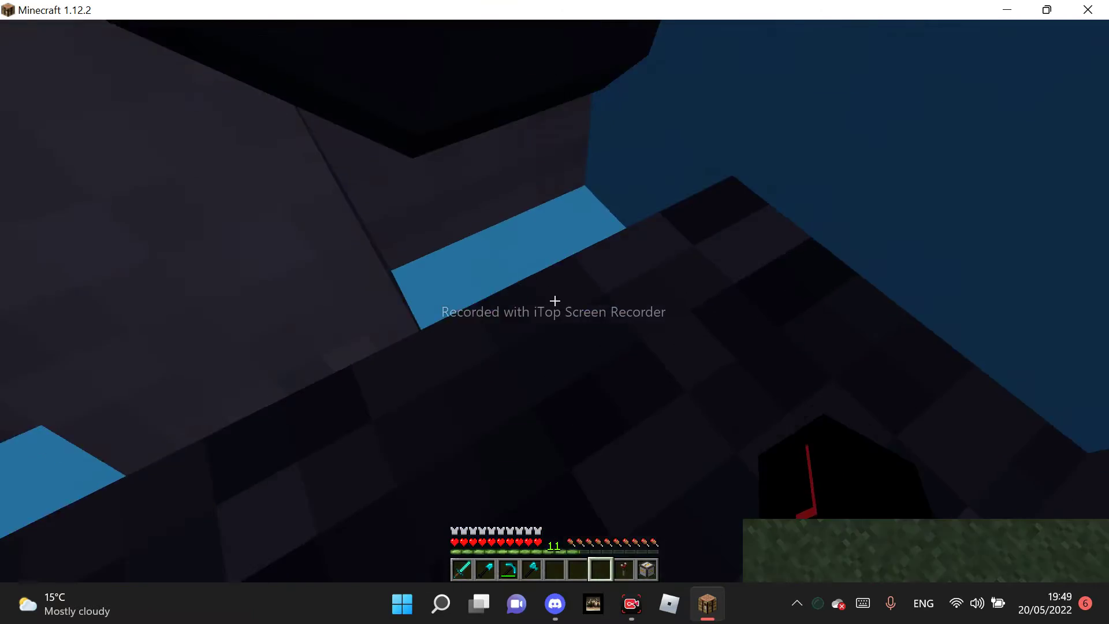
right_click(554, 301)
Step: Drive the blue car across the field, then walk back to the fuel pumps
key("s")
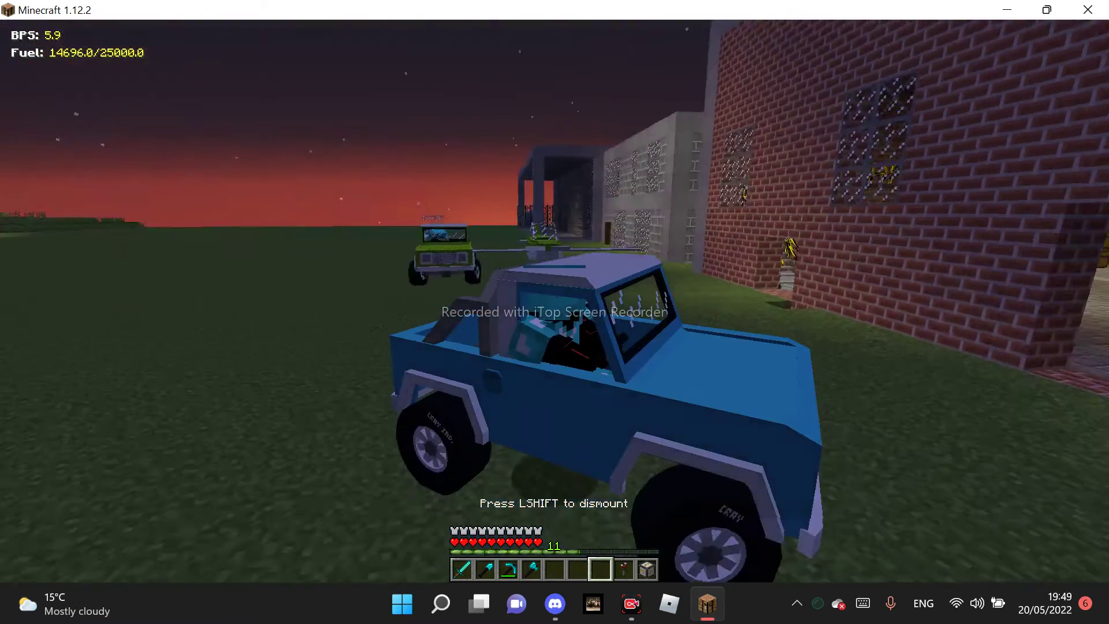
key("s")
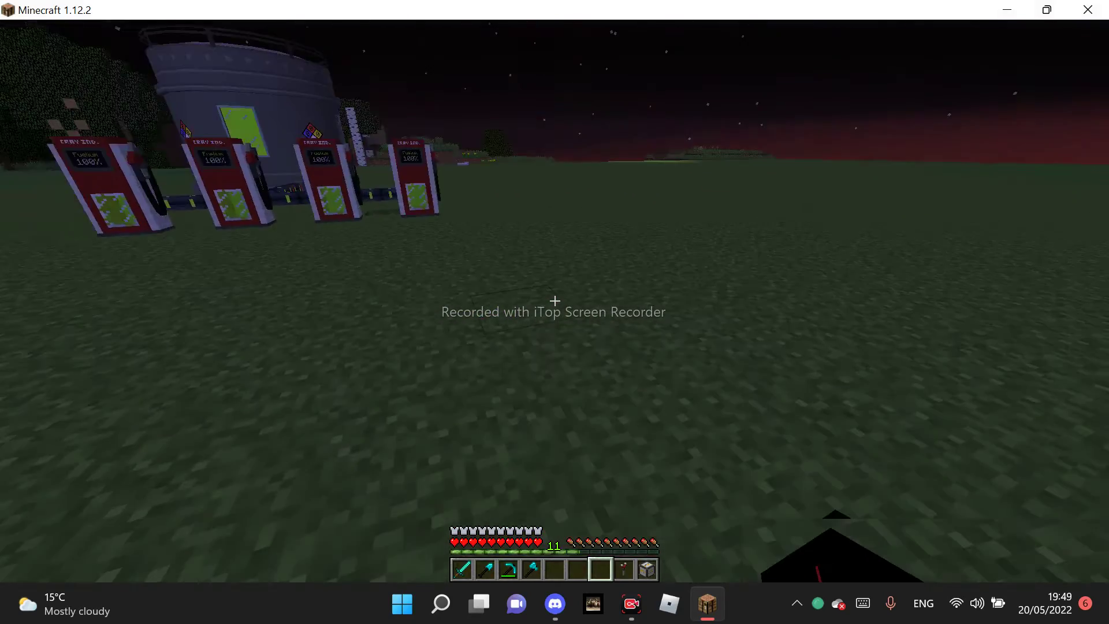
key("w")
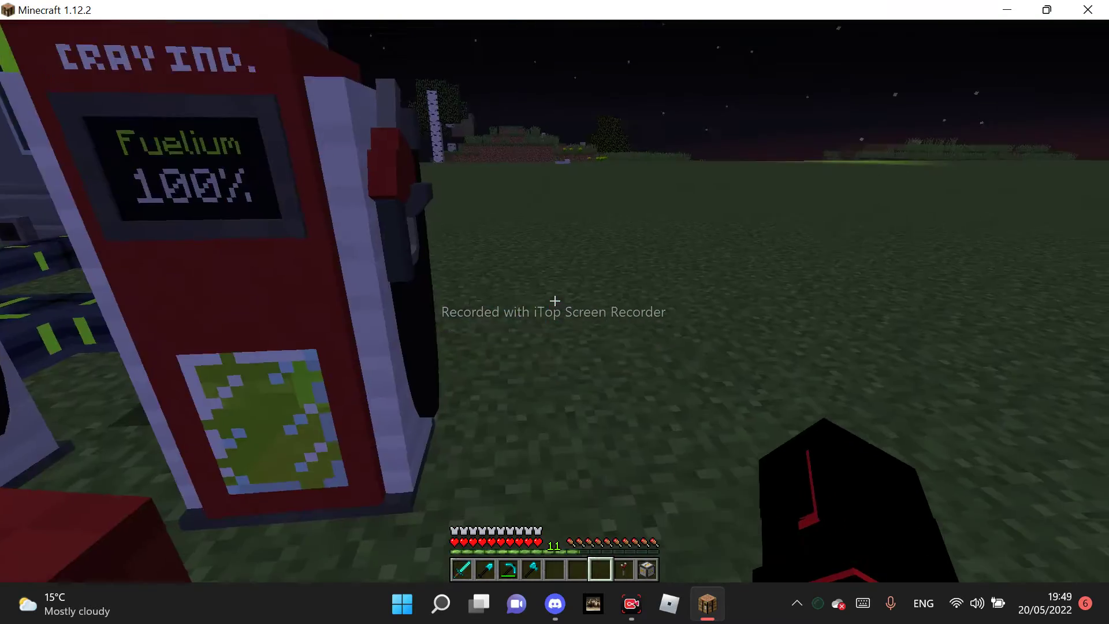
Step: Get into the red car, switch the camera view with F5, and get in and out again
right_click(555, 300)
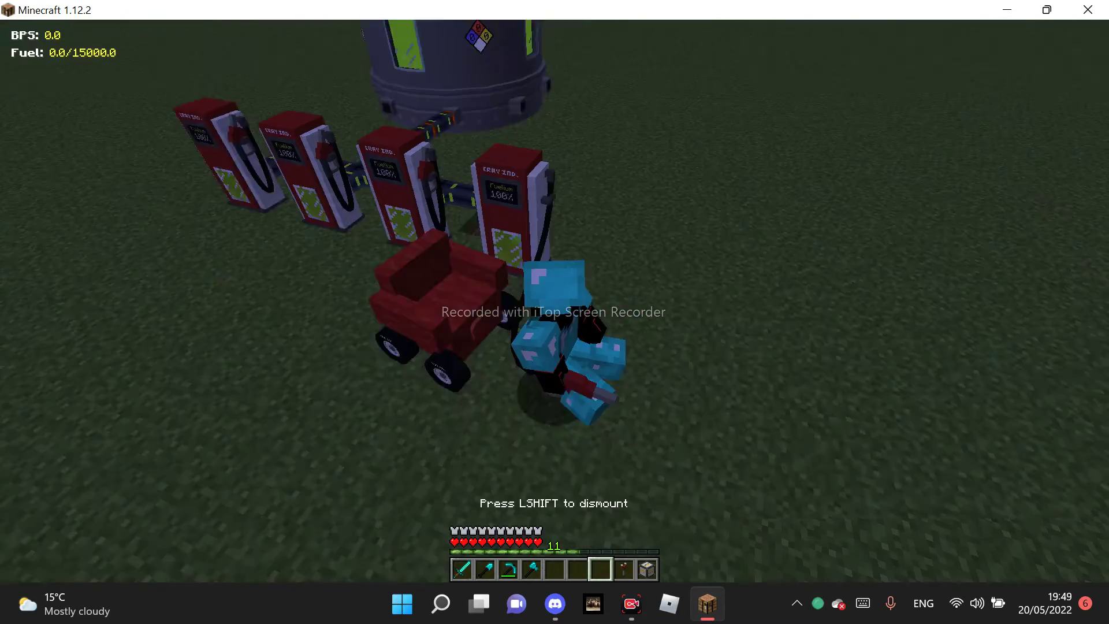
key("F5")
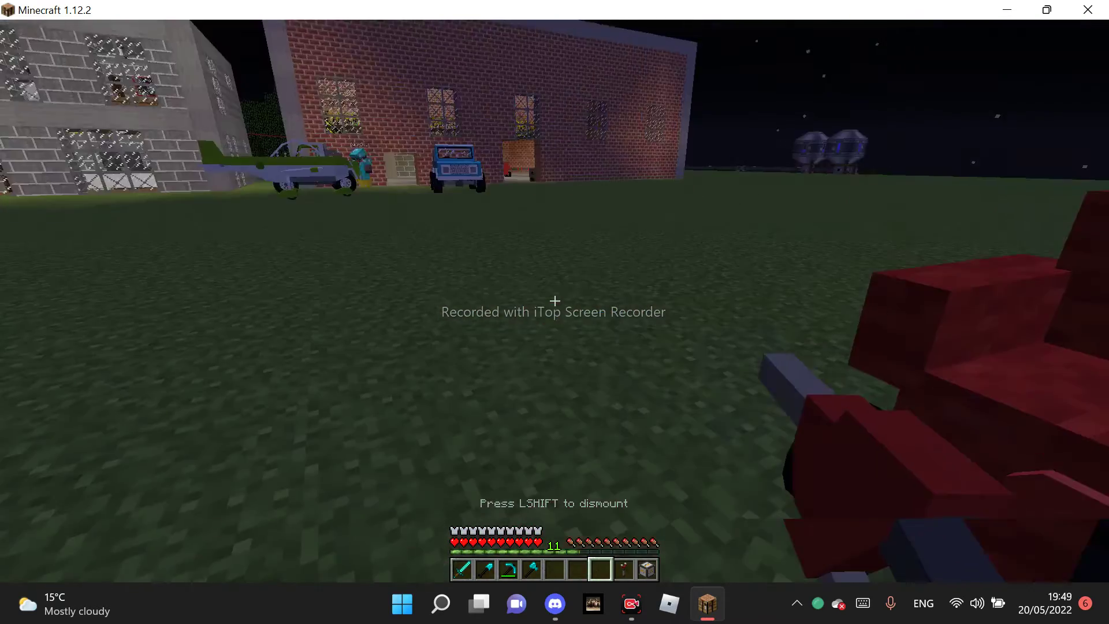
key("shift")
right_click(555, 301)
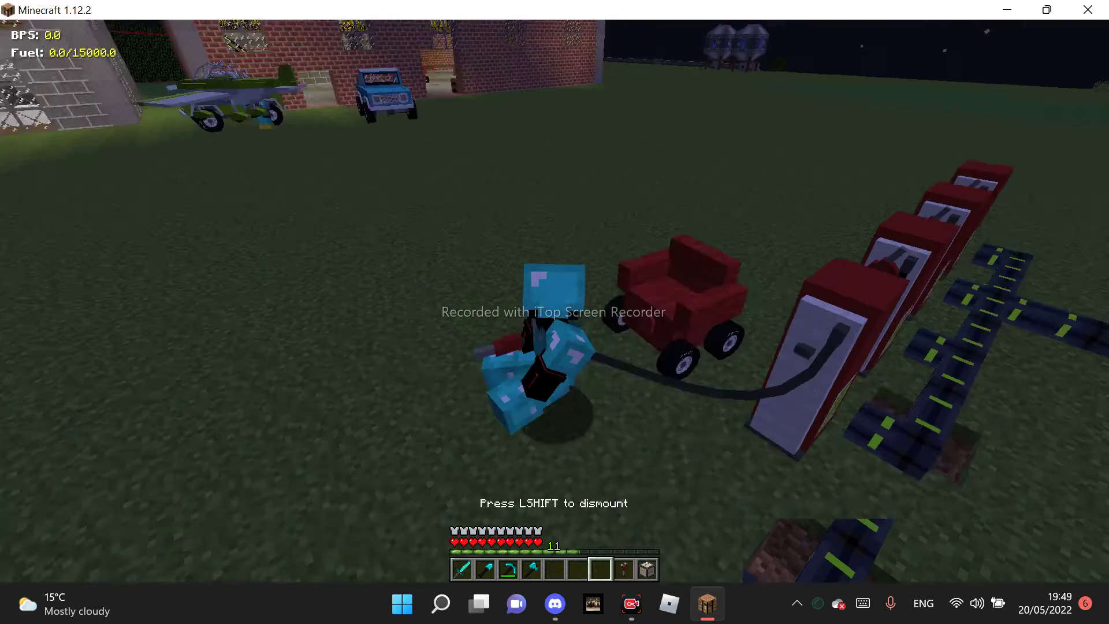
key("shift")
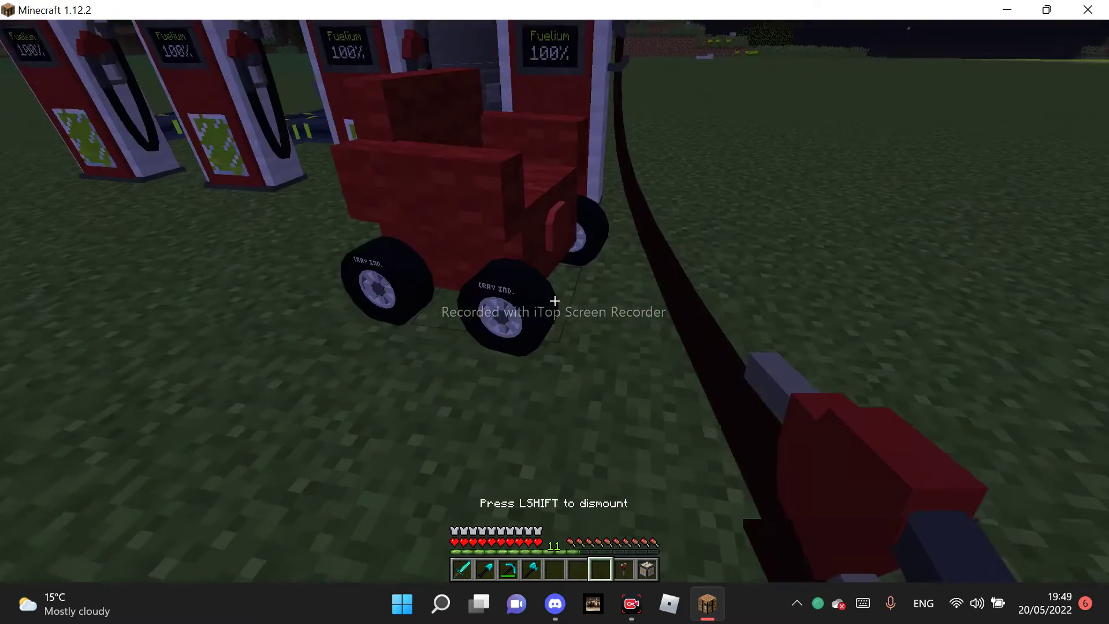
Step: Circle to the red car's front, mount and dismount, then select the Vehicle Crate in slot 9
key("w")
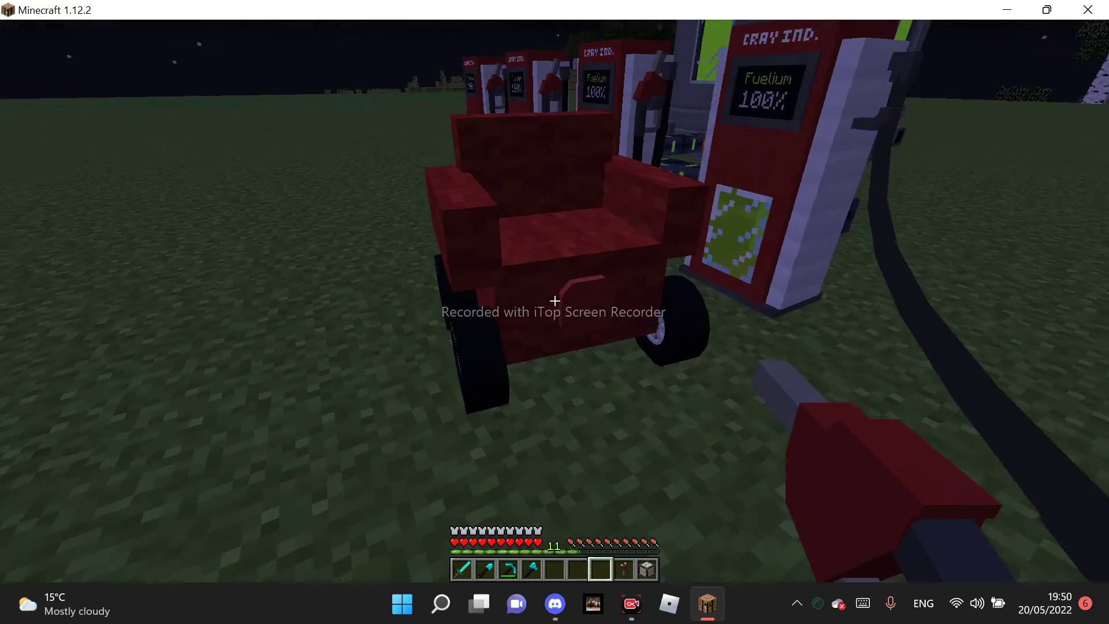
key("w")
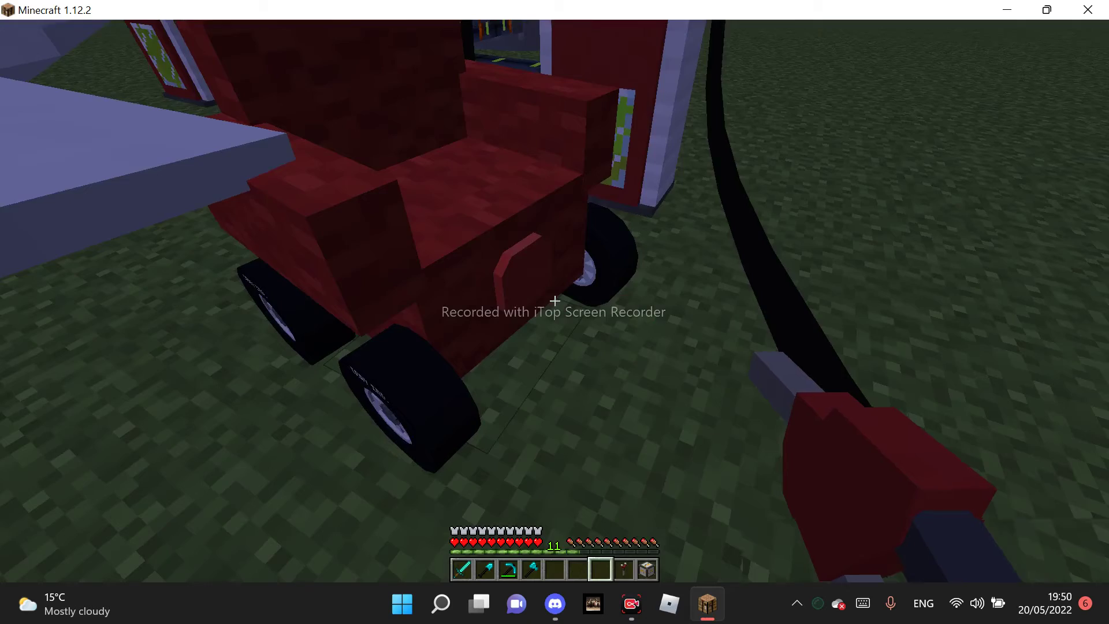
key("a")
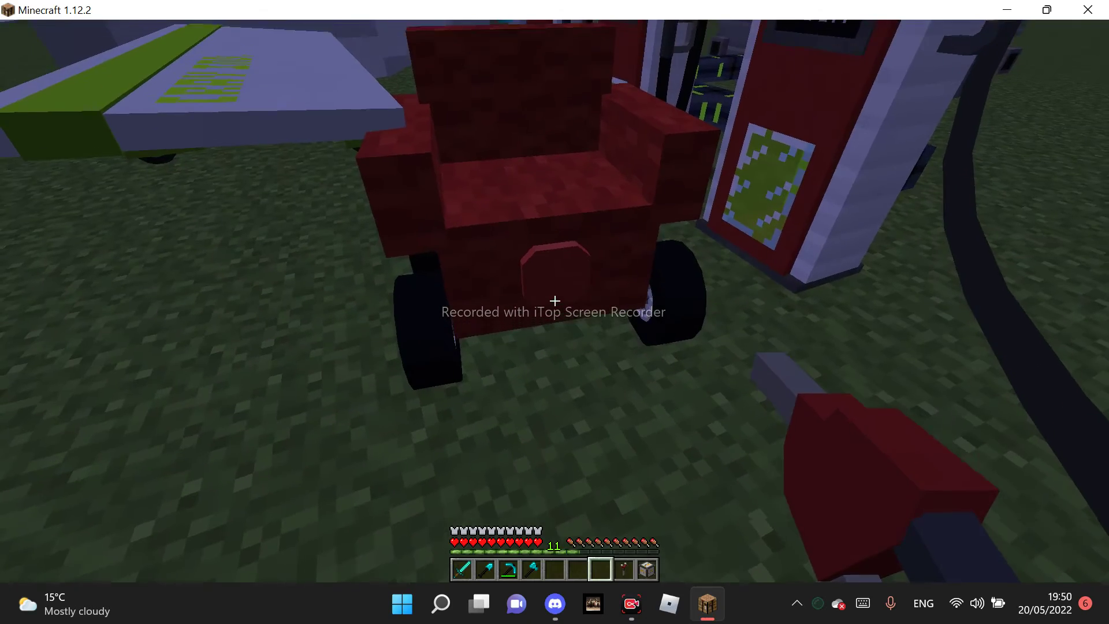
right_click(555, 301)
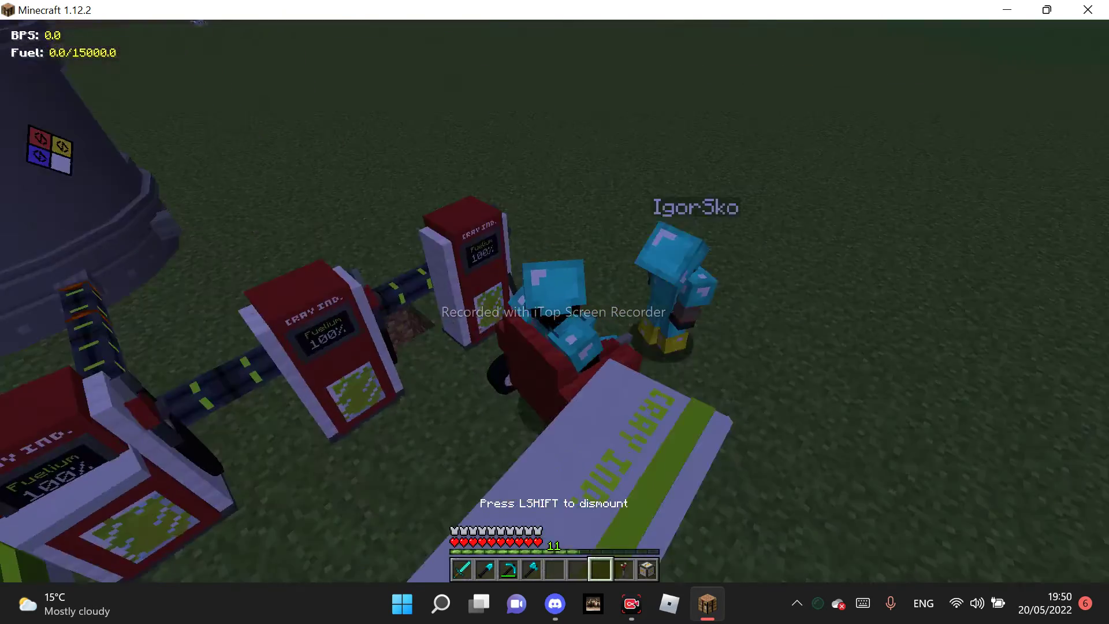
key("shift")
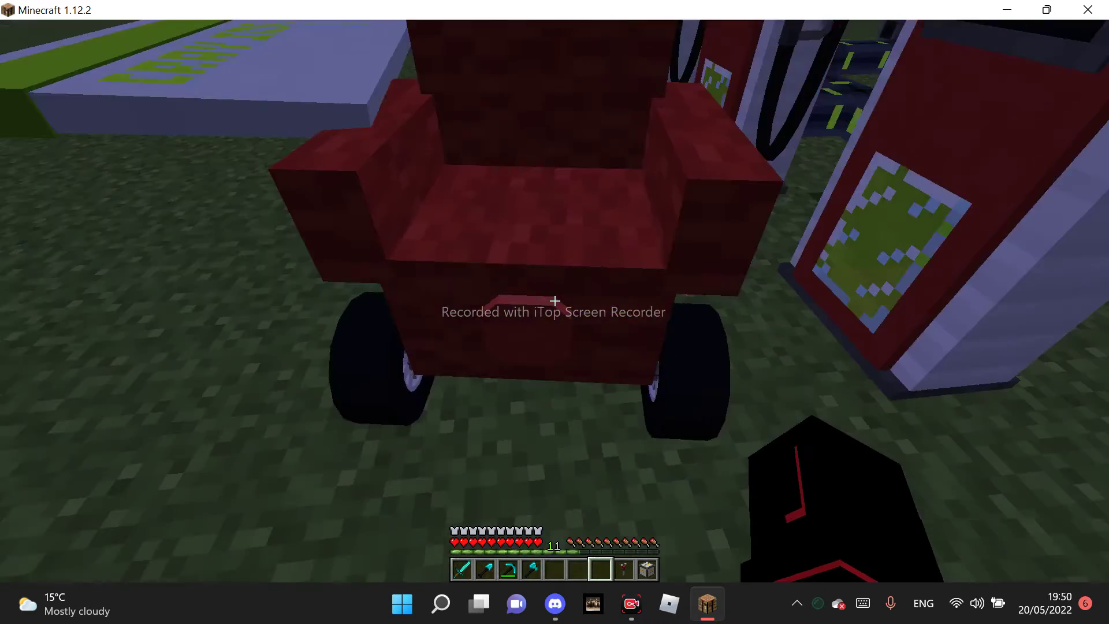
key("s")
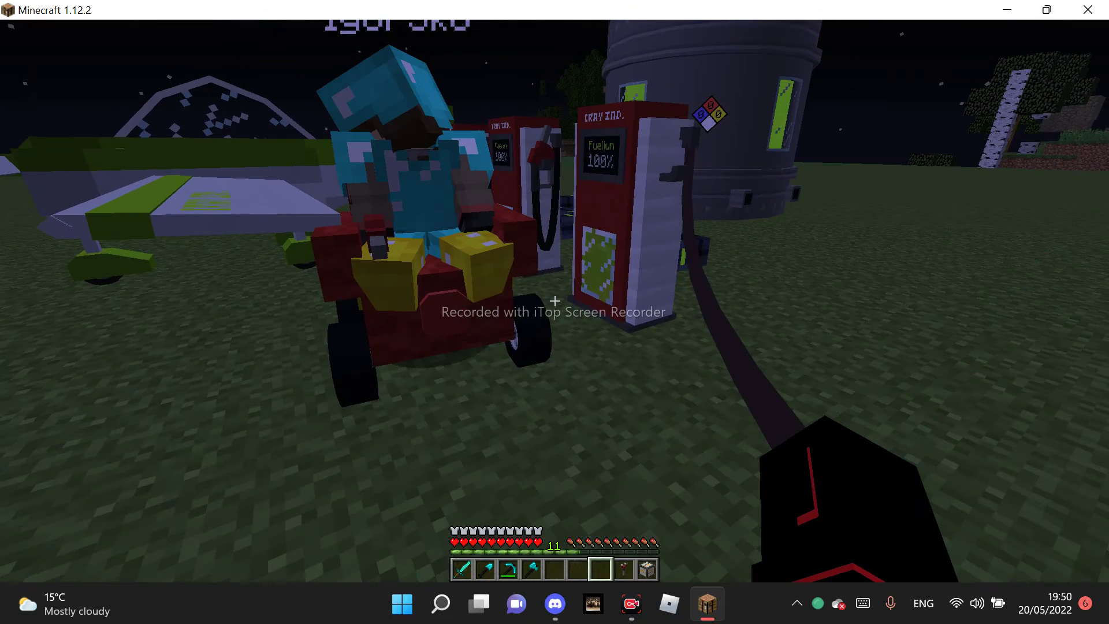
key("w")
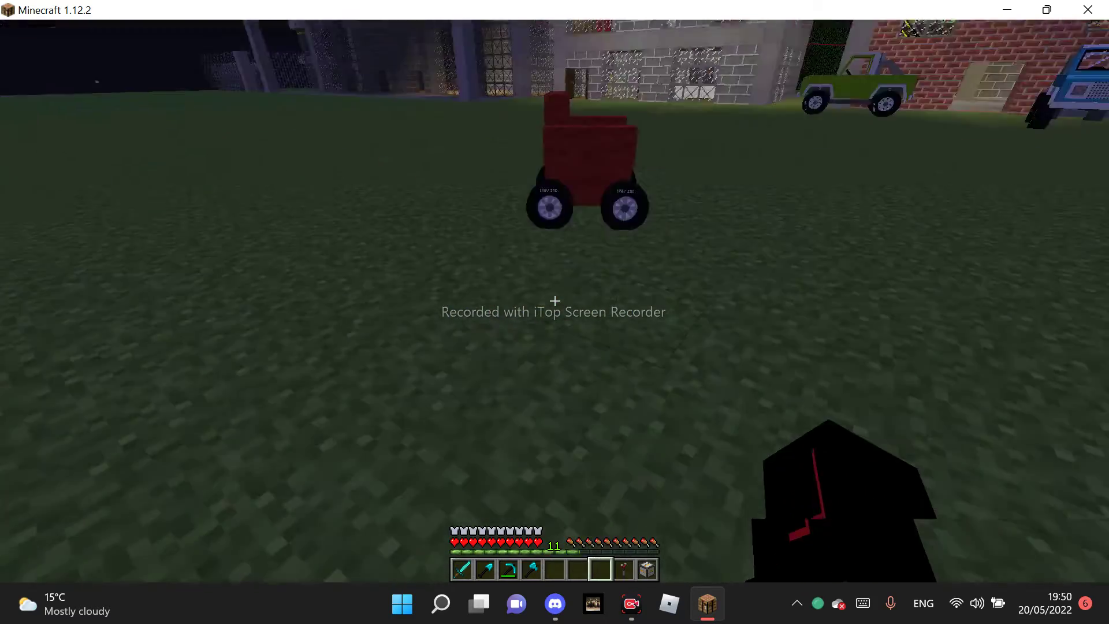
key("9")
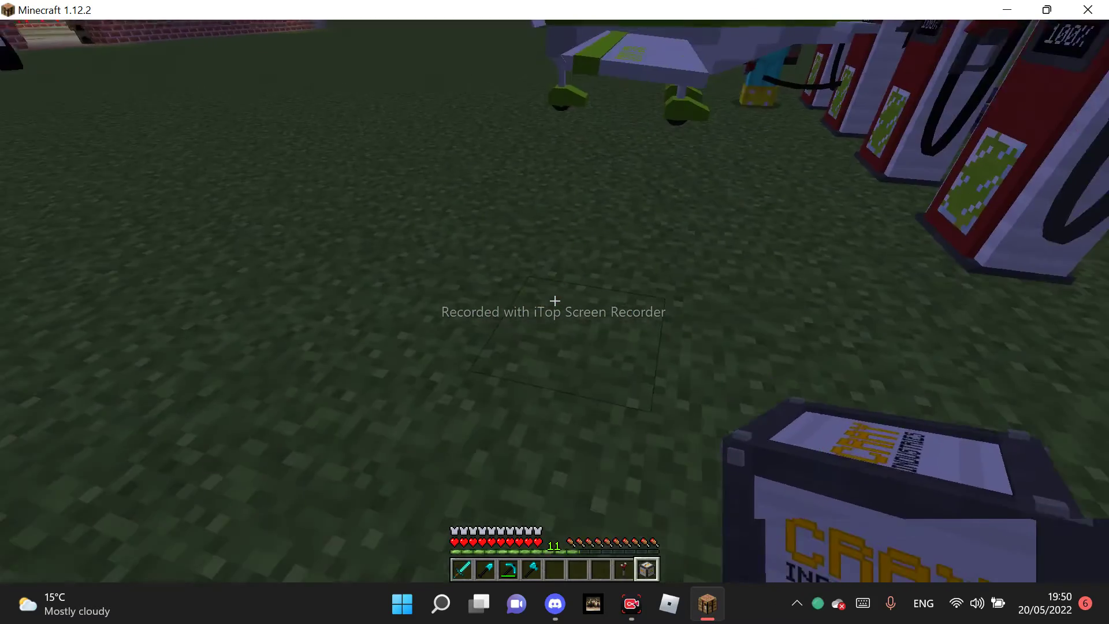
Step: Place the Vehicle Crate by the pumps and unpack it into a plane with the slot-8 wrench
right_click(555, 301)
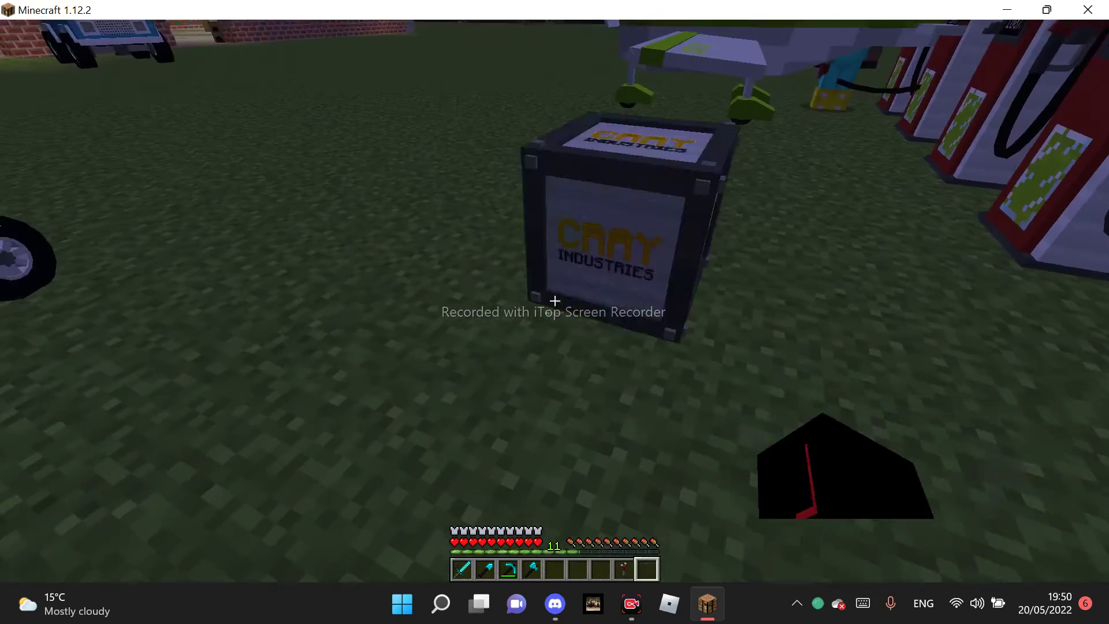
key("8")
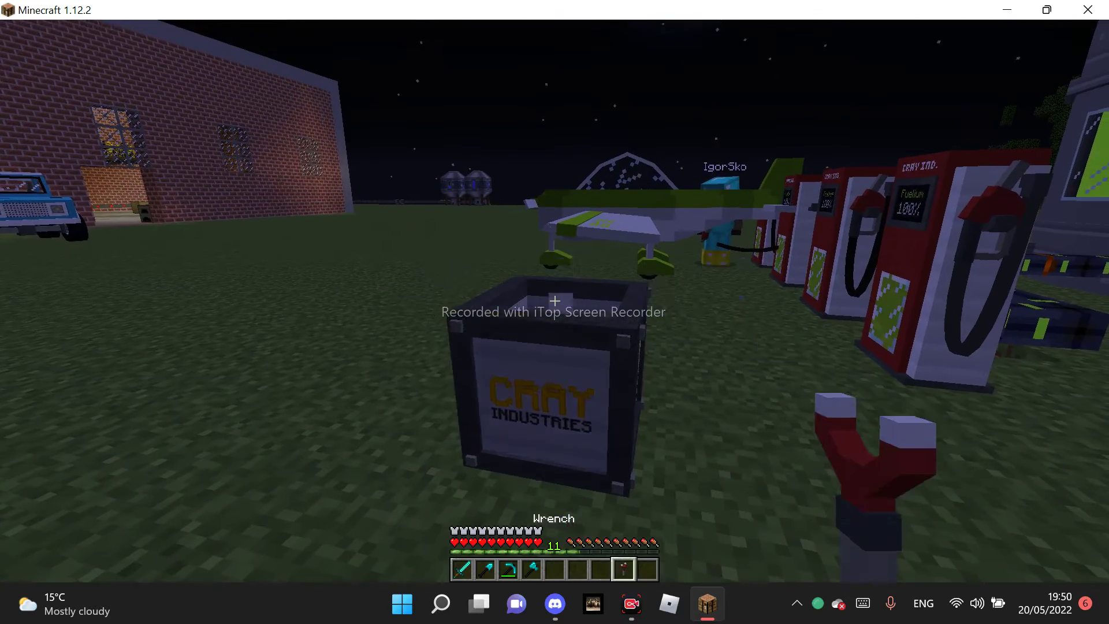
right_click(554, 300)
key("9")
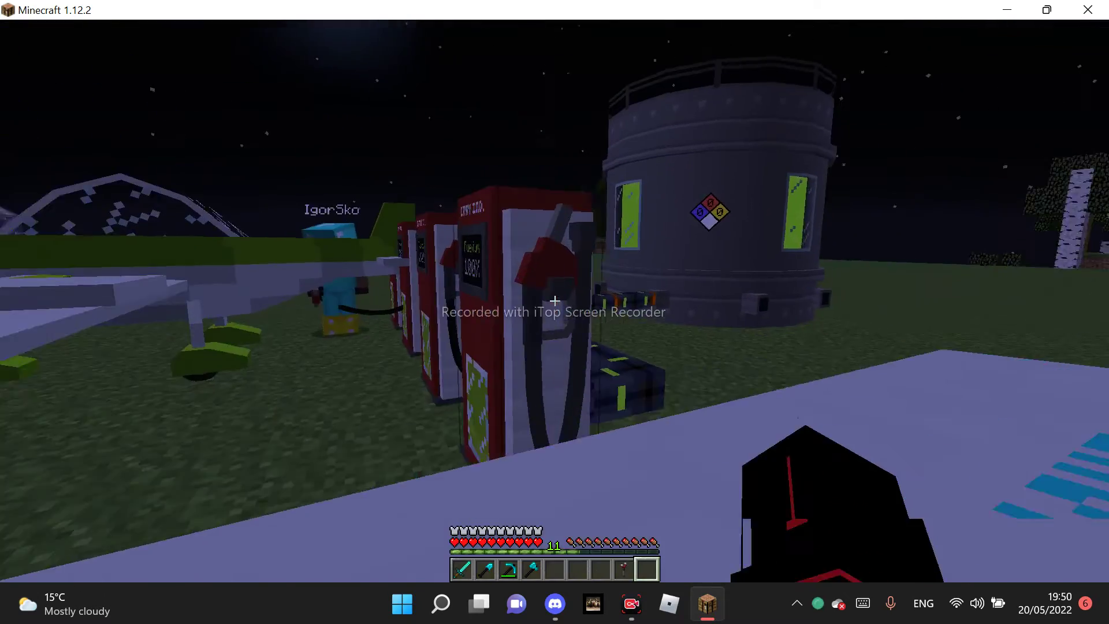
right_click(555, 301)
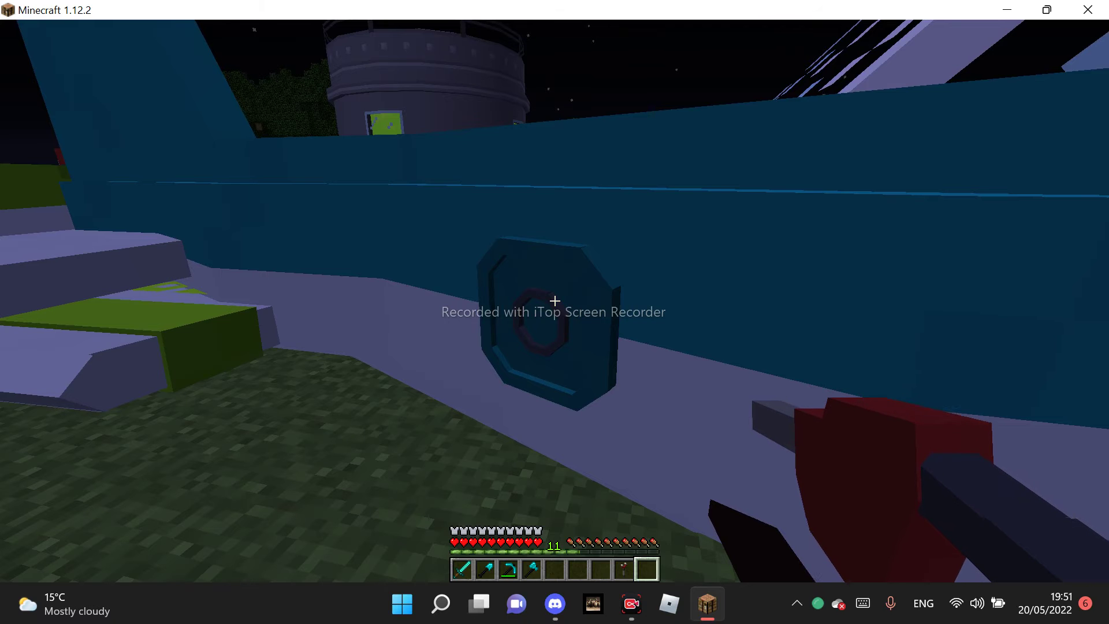
Step: Walk to the plane's fuel cap, turn on the F3 debug overlay, and board the plane
key("w")
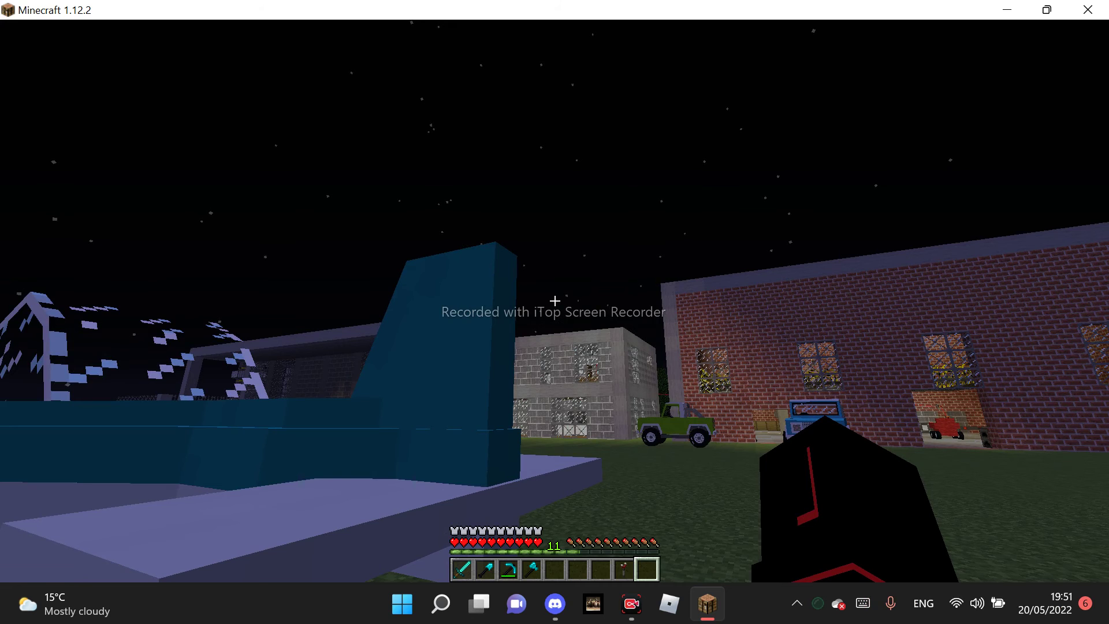
key("F3")
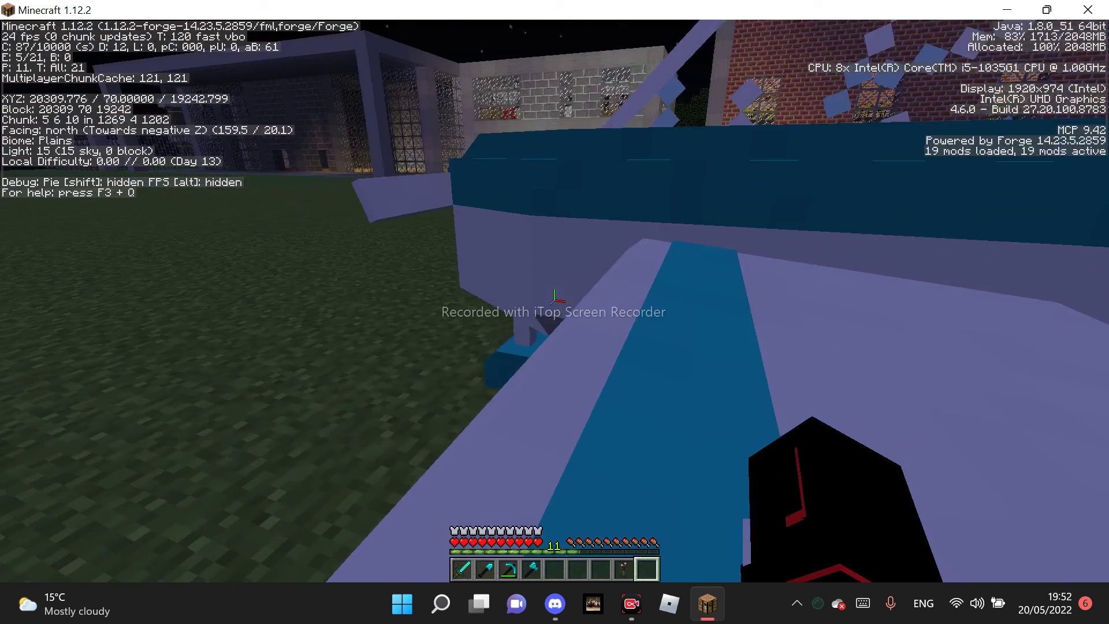
right_click(555, 311)
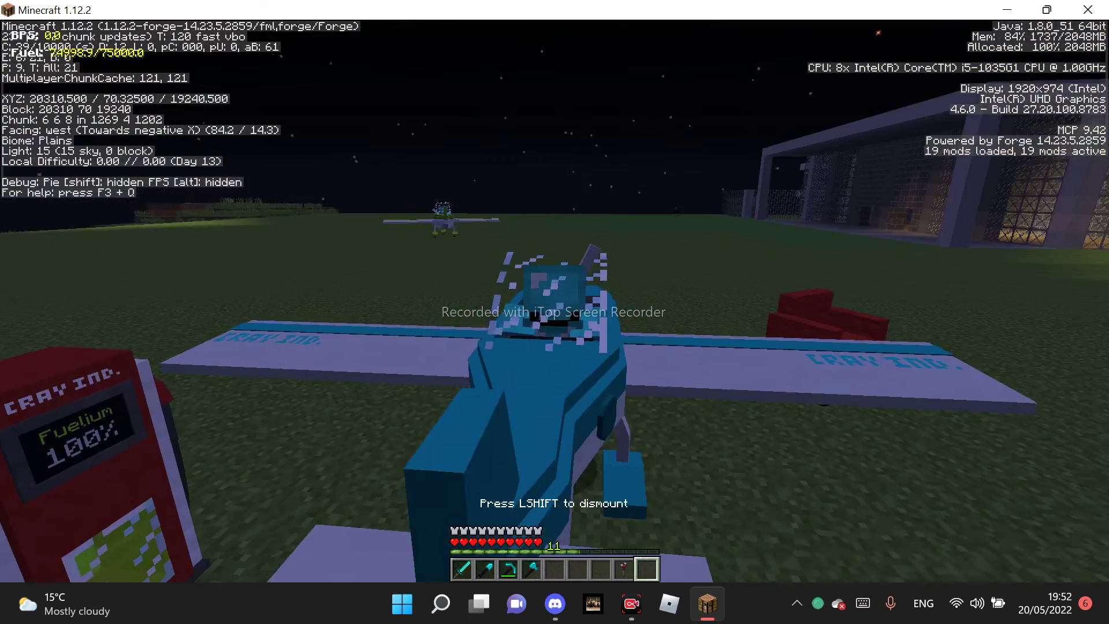